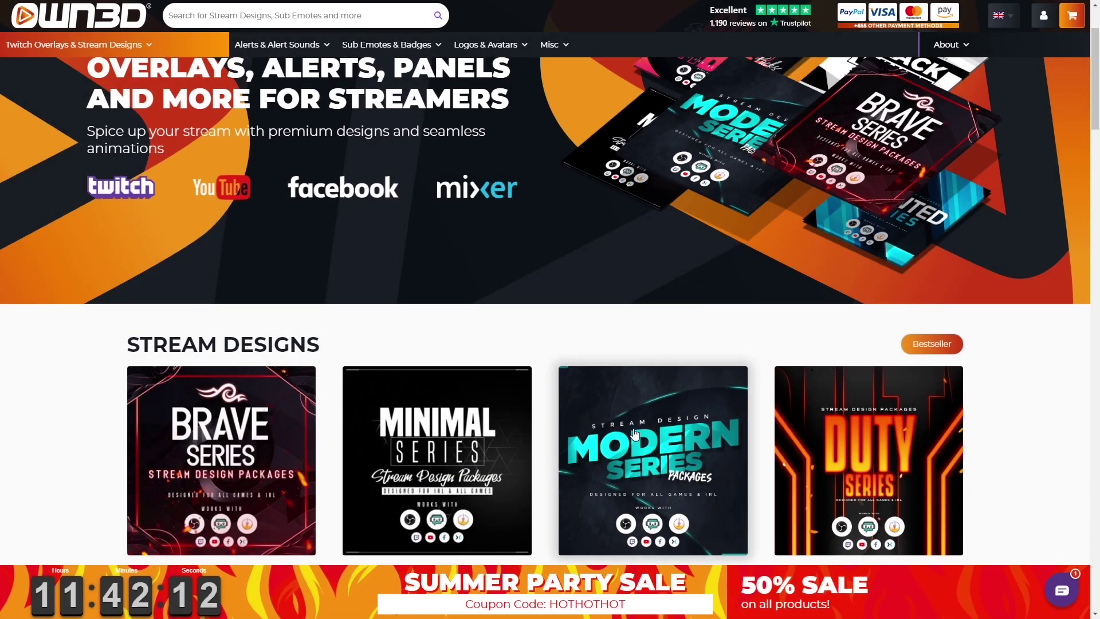
Step: Browse the stream designs on the OWN3D homepage and open the Complete Packages category of Twitch overlays
scroll(632, 430, down, 3)
scroll(632, 430, down, 5)
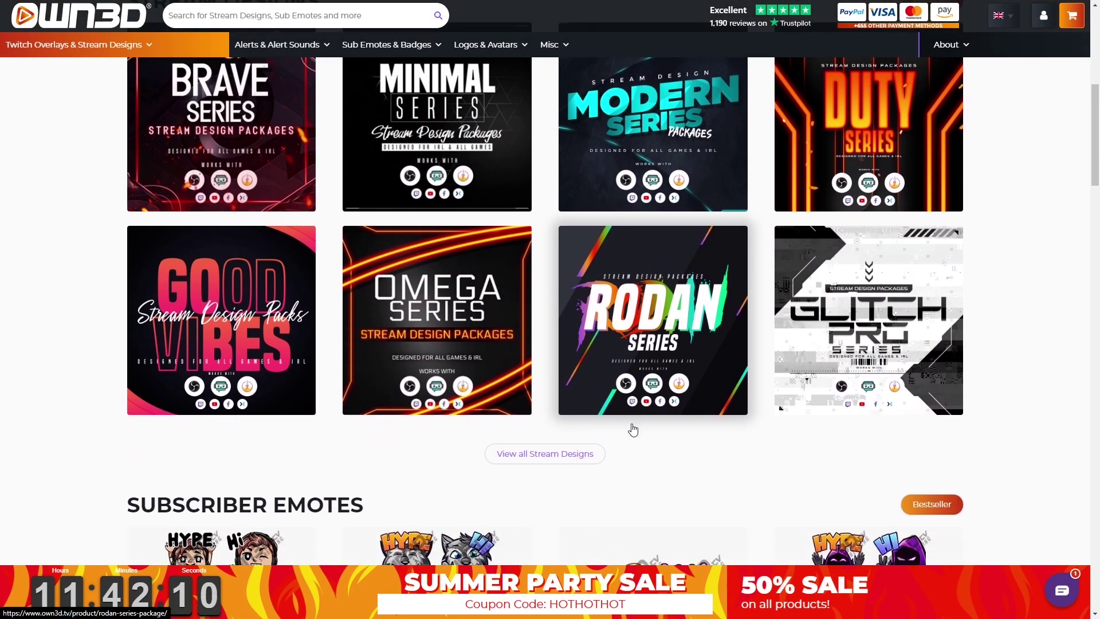
scroll(632, 429, down, 3)
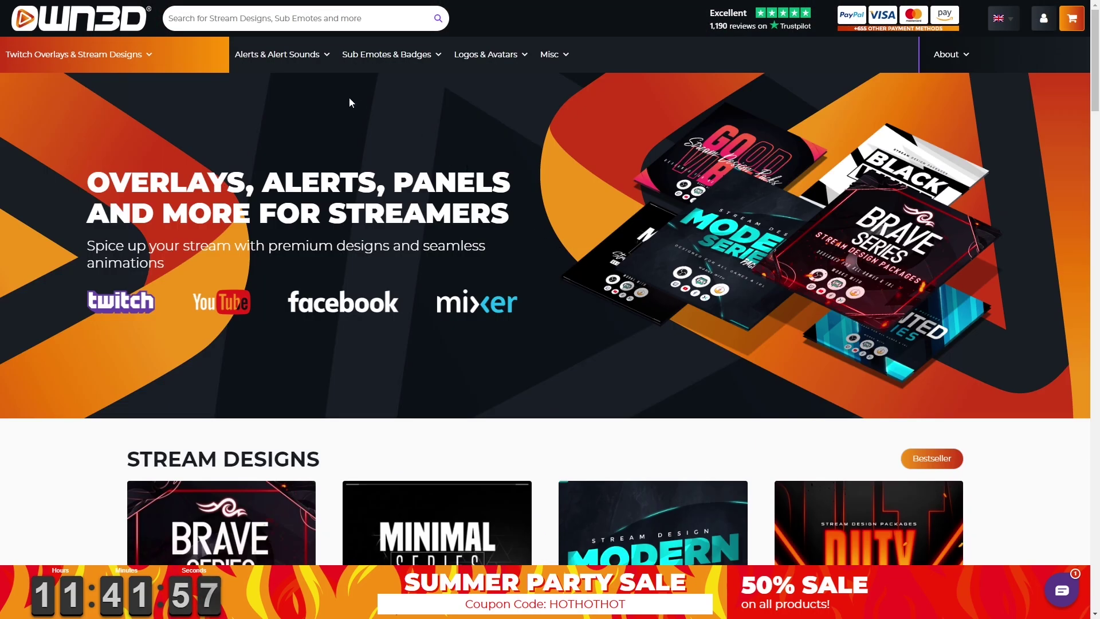
mouse_move(143, 54)
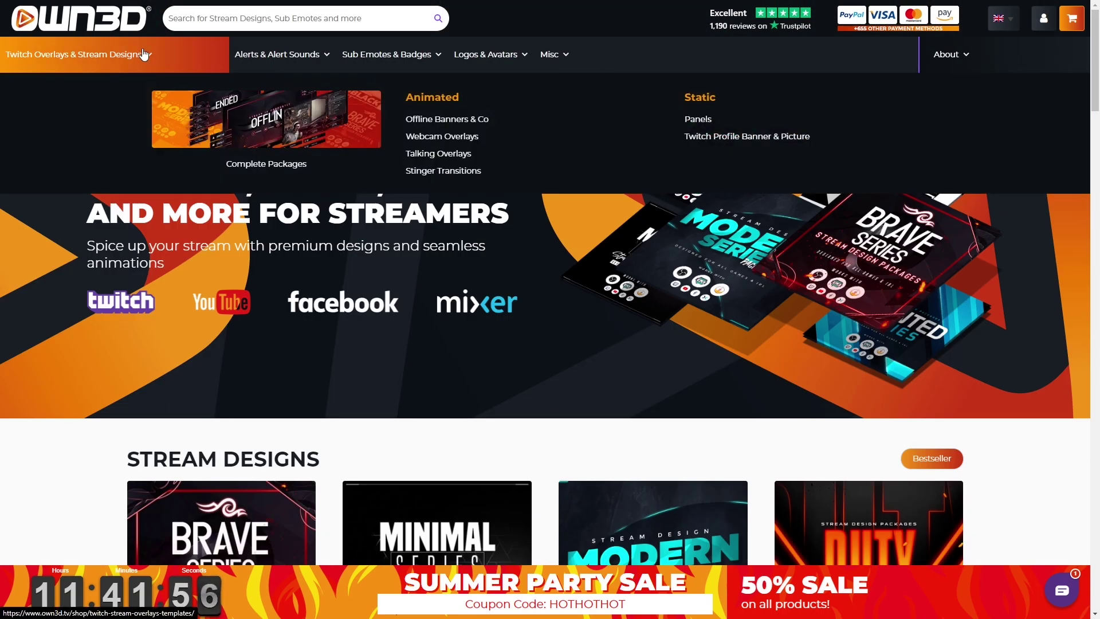
click(272, 173)
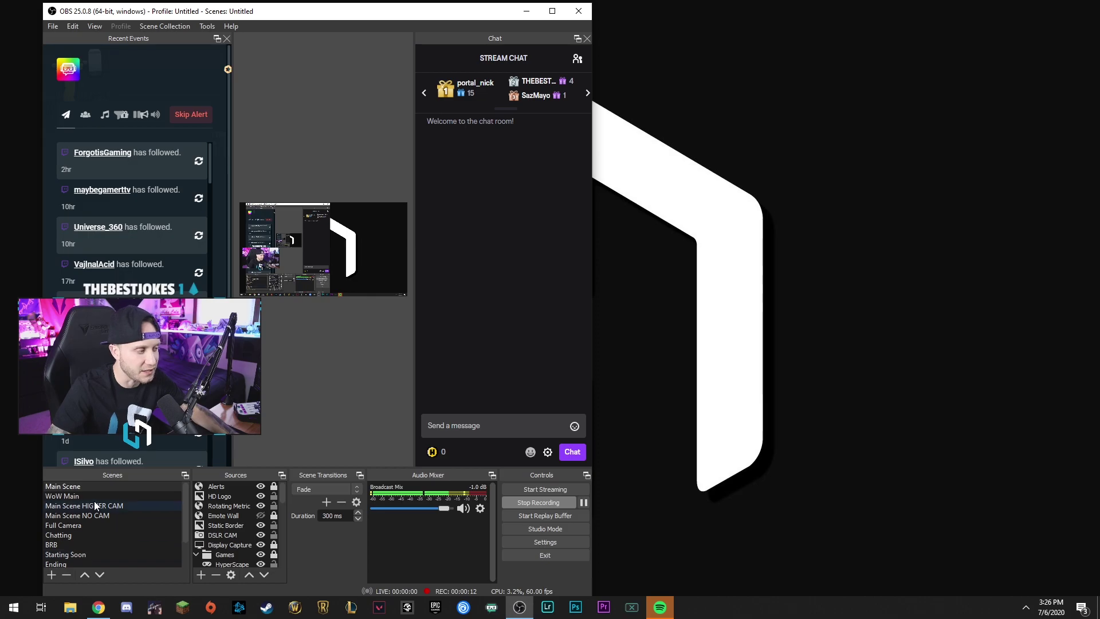
Step: Switch to OBS and look through the existing scenes and the sources of the Main Scene
drag(185, 509, 186, 537)
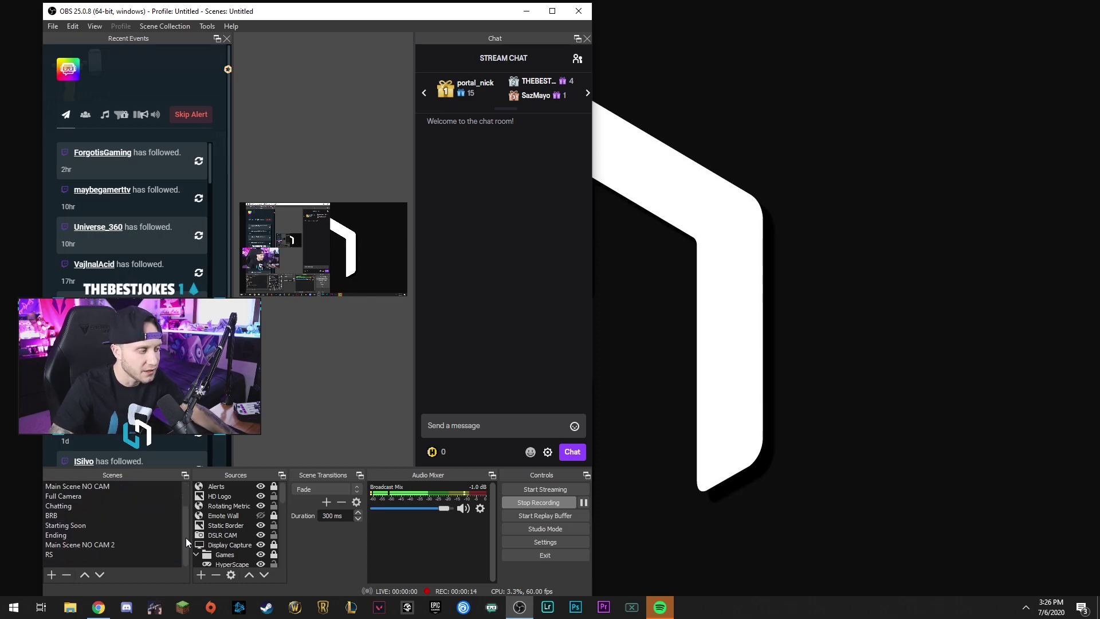
click(51, 574)
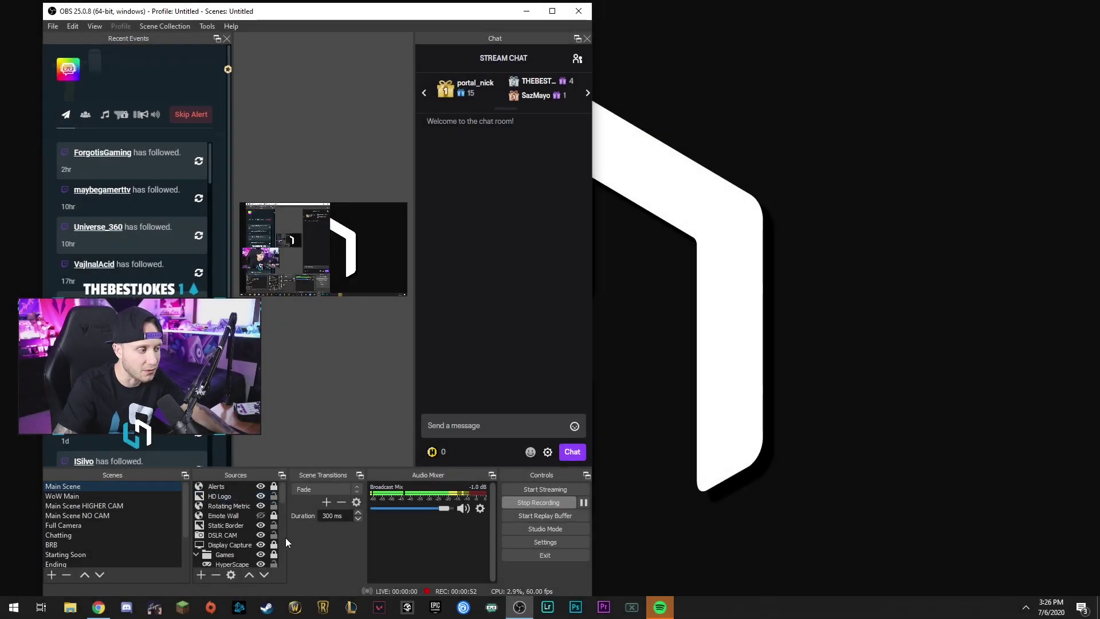
scroll(273, 530, down, 4)
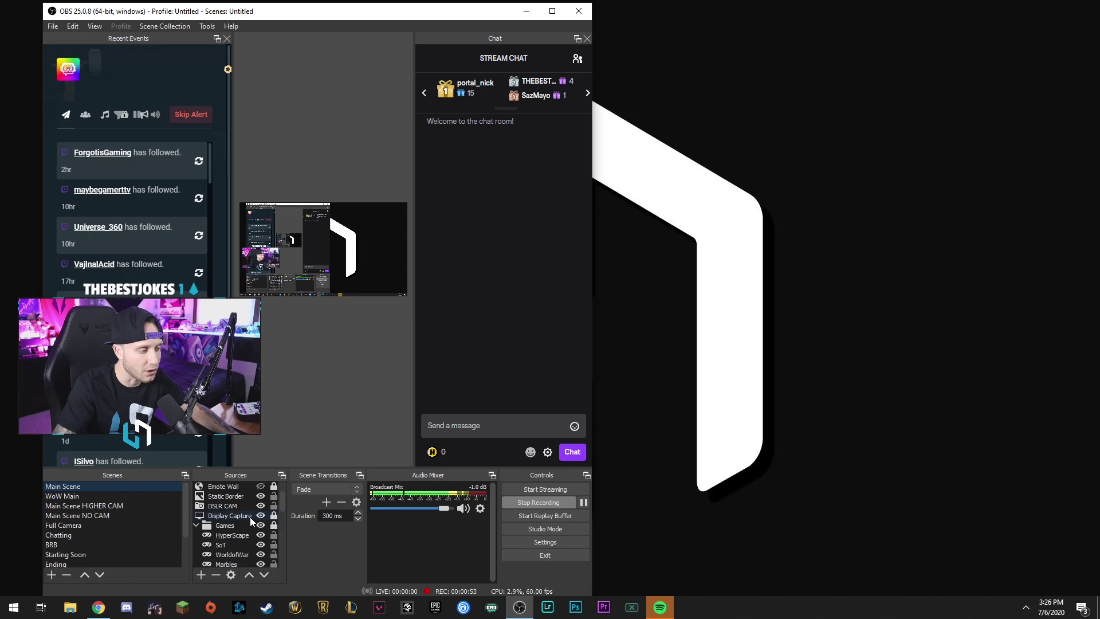
Step: Add a new Video Capture Device source with its default name to the Main Scene and leave its properties unchanged
click(204, 575)
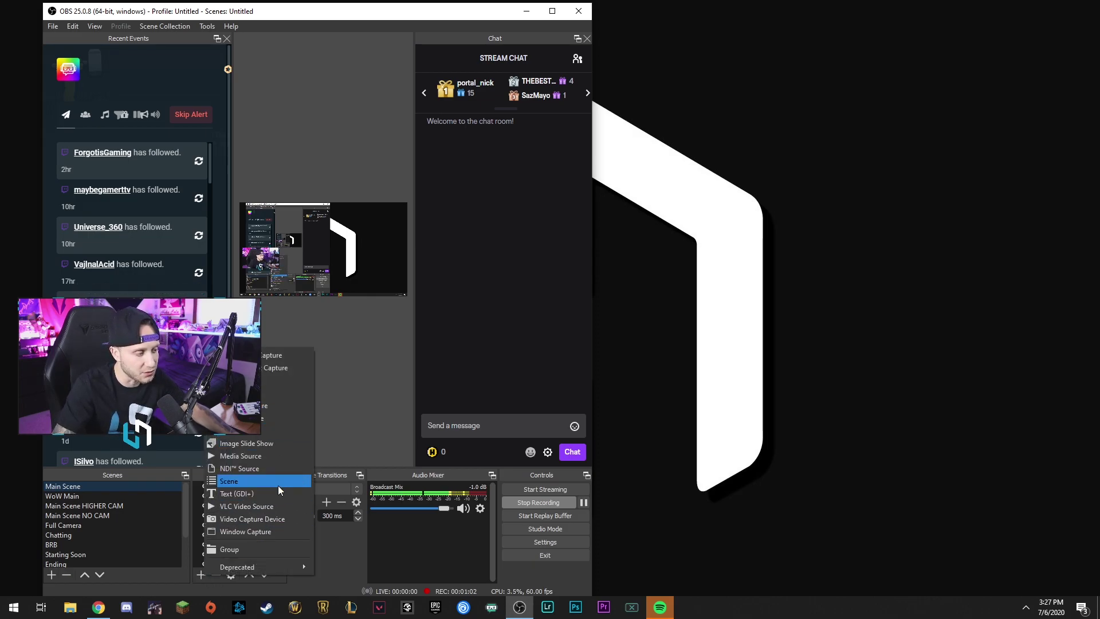
click(263, 519)
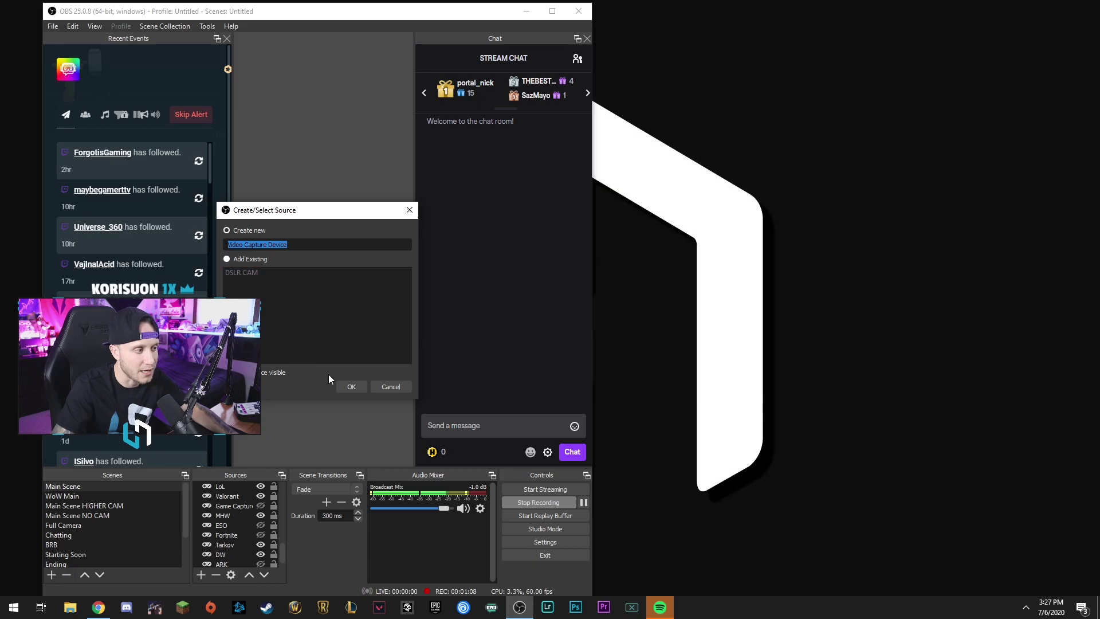
click(363, 389)
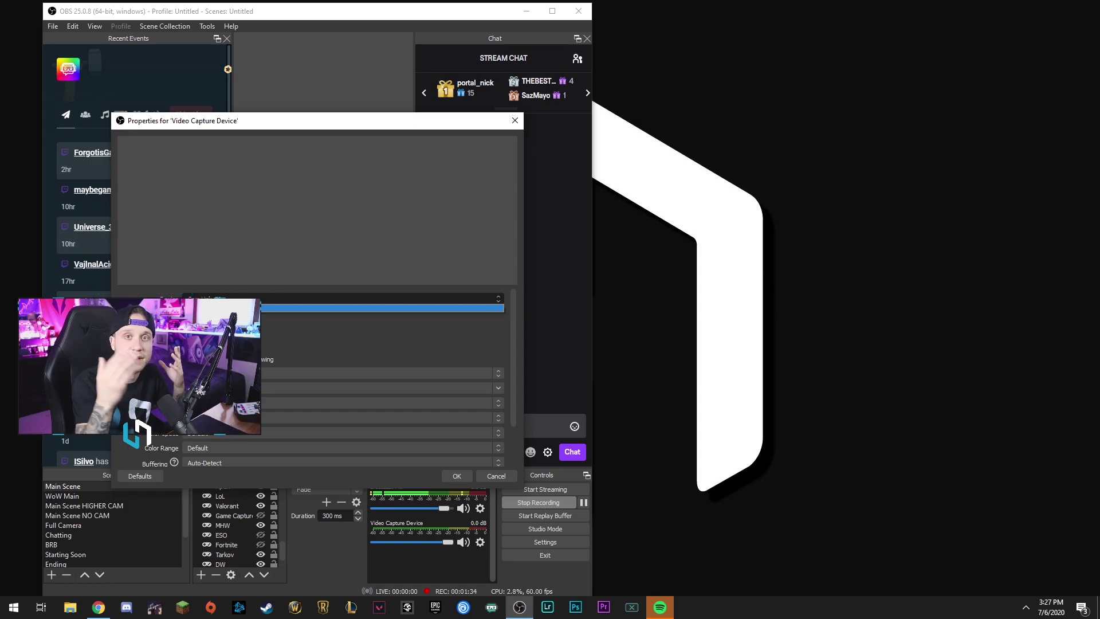
click(504, 476)
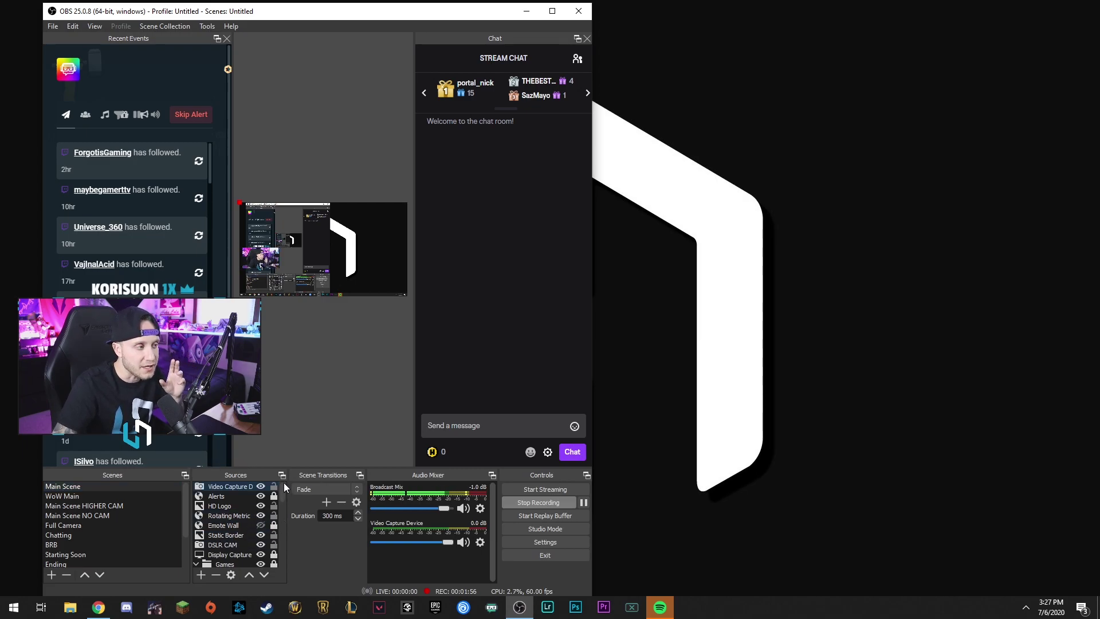
Step: Create a new Display Capture source named "main Monitor" in the Main Scene
drag(340, 11, 547, 13)
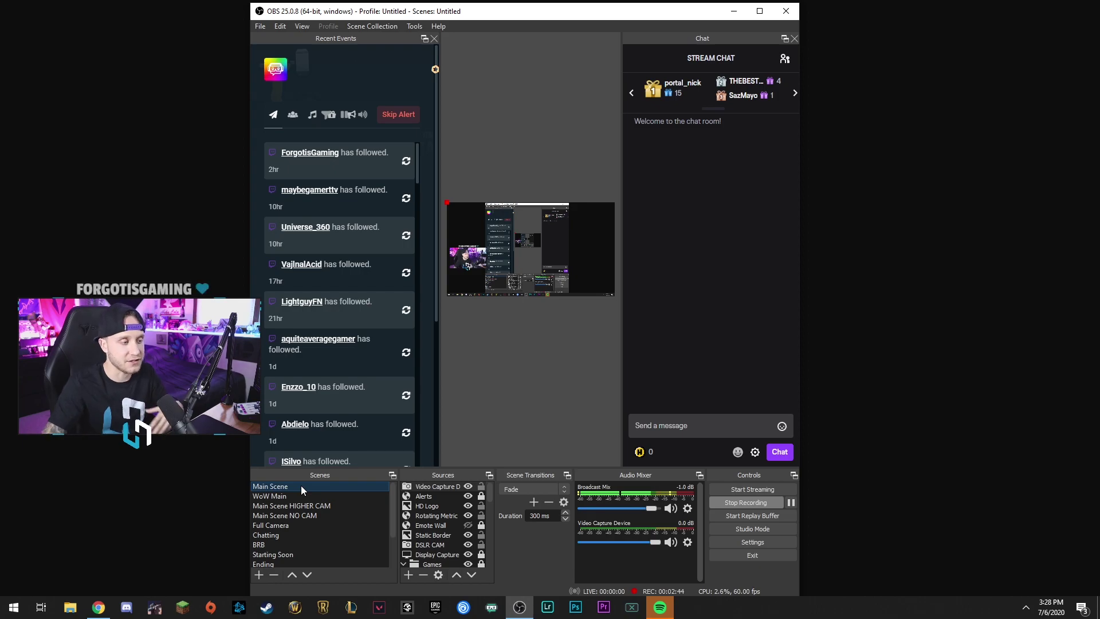
click(408, 574)
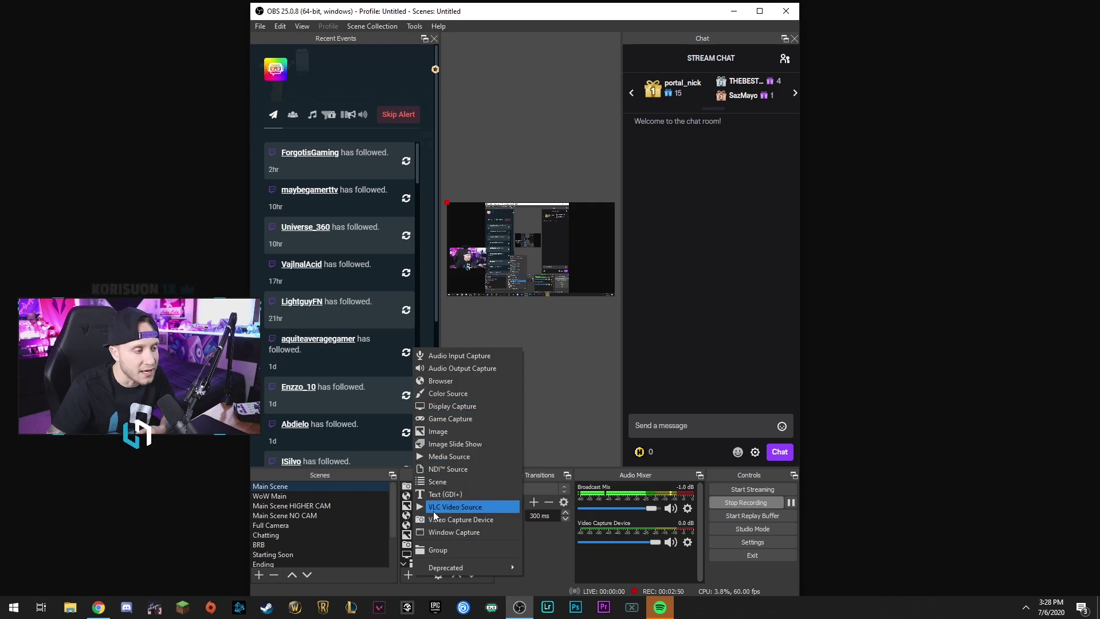
click(436, 407)
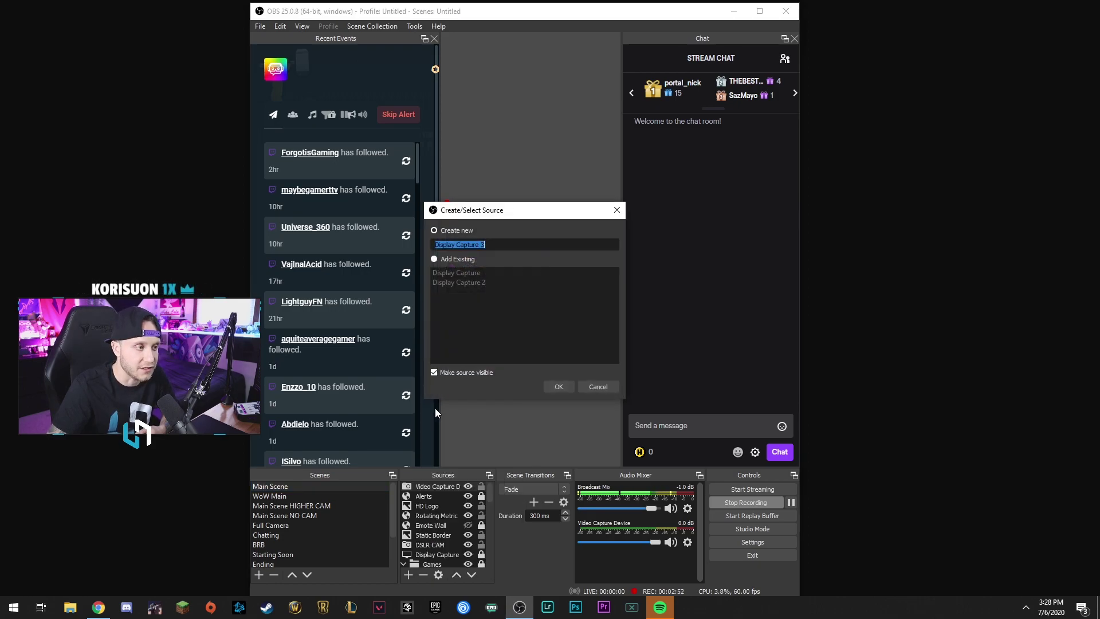
text(main Monitor)
key(Return)
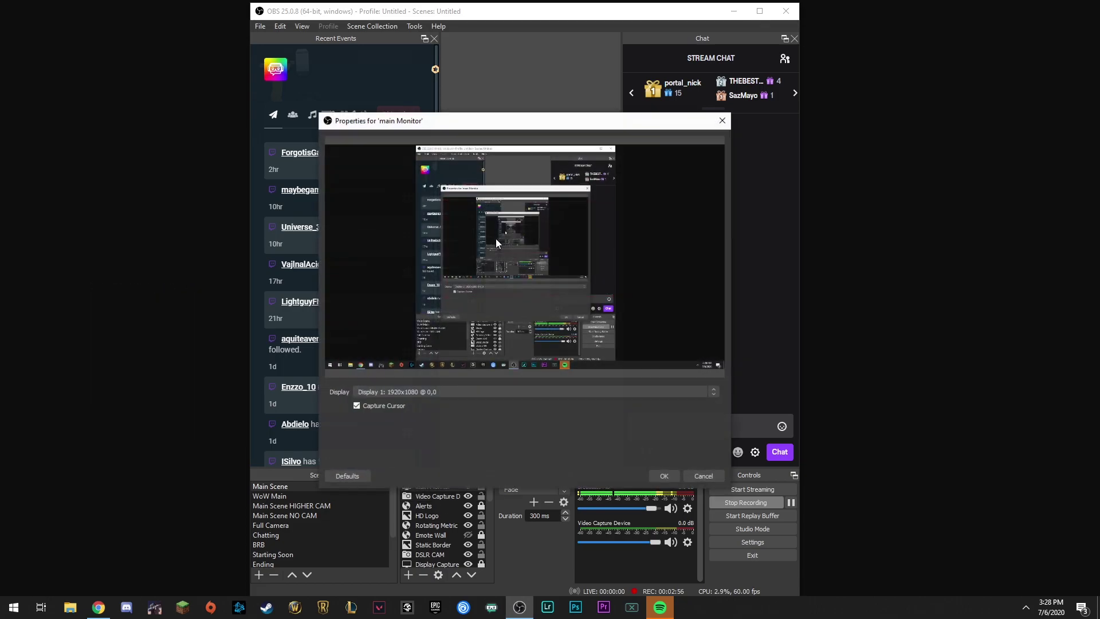
Step: Choose Display 1: 1920x1080 @ 0,0 for the main Monitor source and close its properties
click(414, 392)
click(413, 401)
click(410, 394)
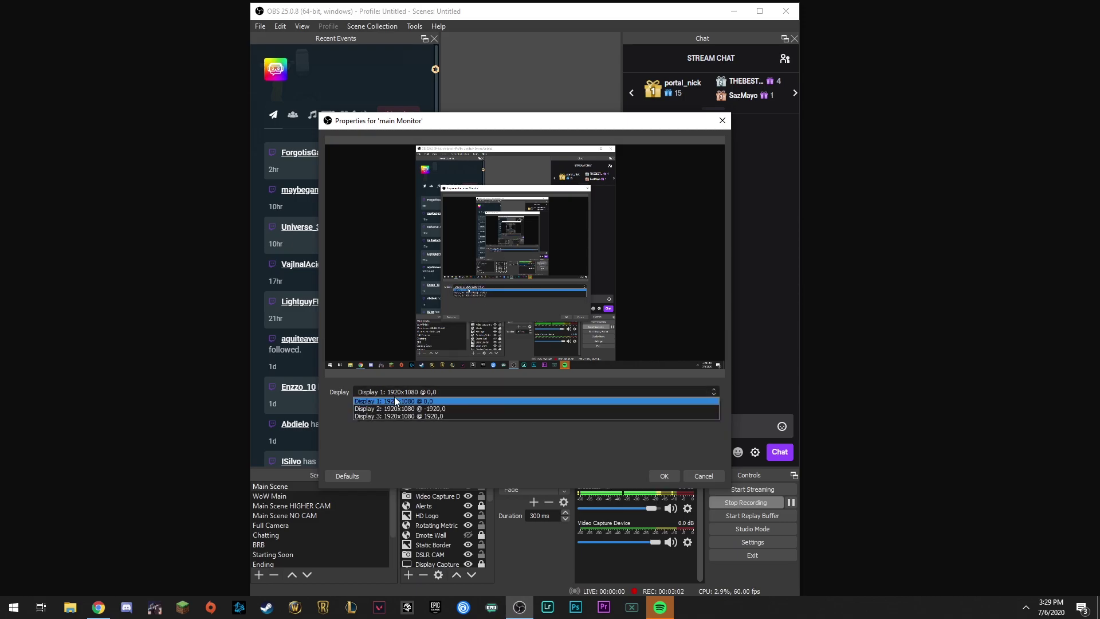
click(394, 398)
click(708, 476)
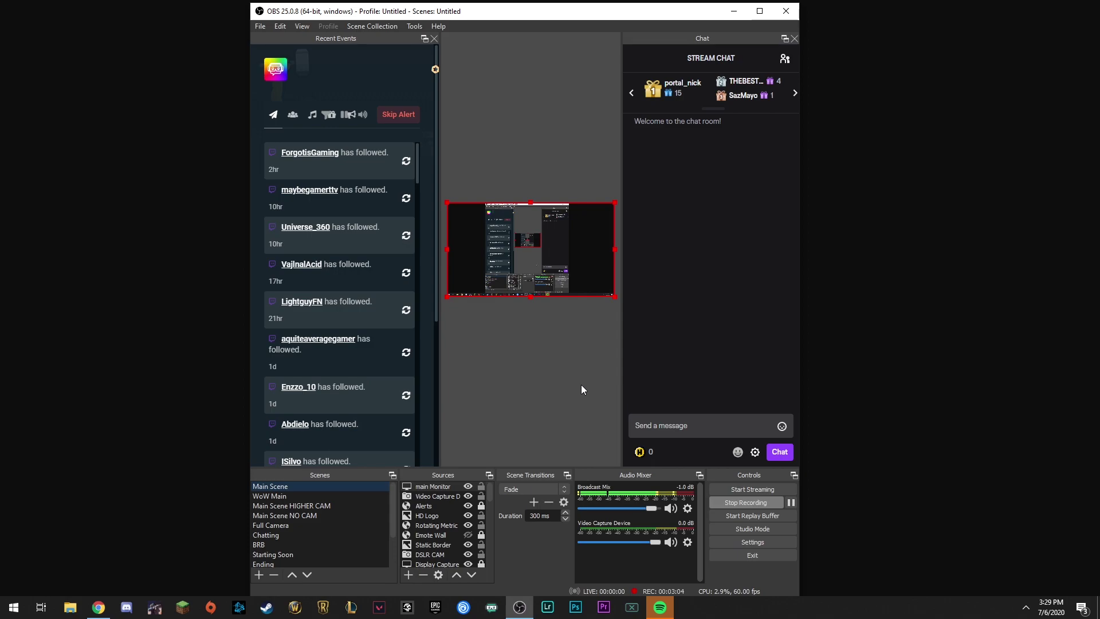
Step: Remove the main Monitor source from the Main Scene
right_click(442, 486)
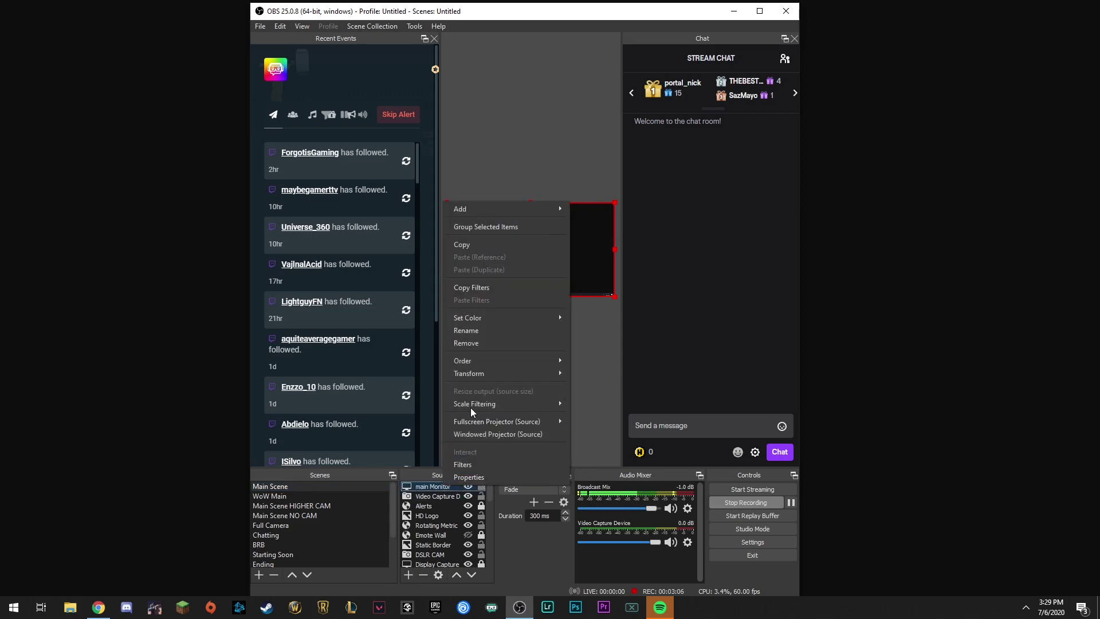
click(475, 342)
click(564, 319)
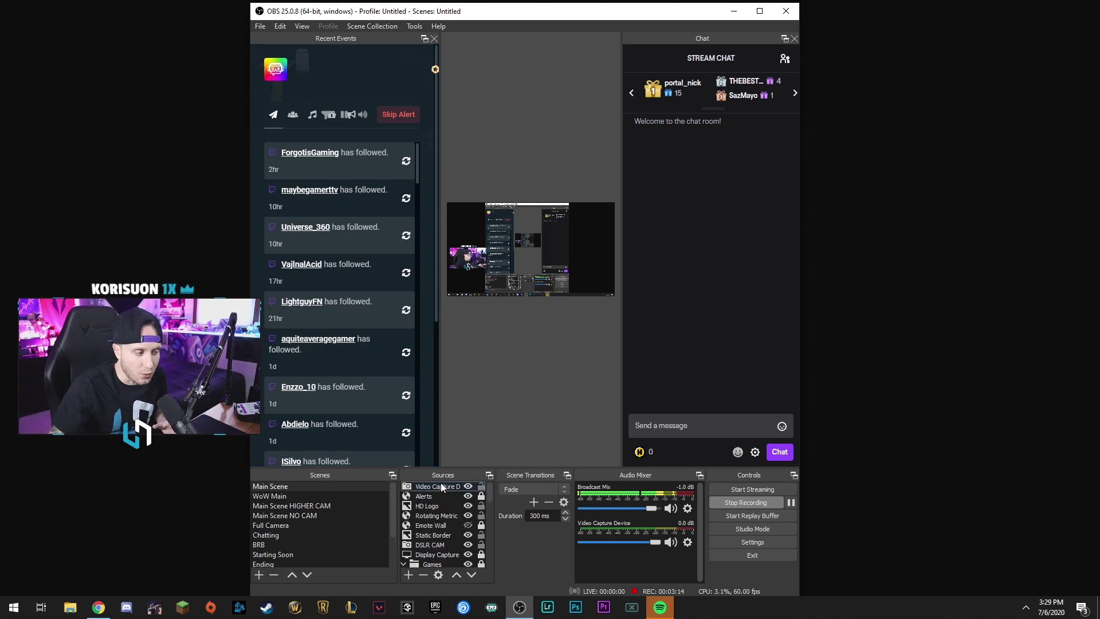
Step: Examine the source stacking by selecting HD Logo, Emote Wall, Display Capture and DSLR CAM in turn
click(432, 507)
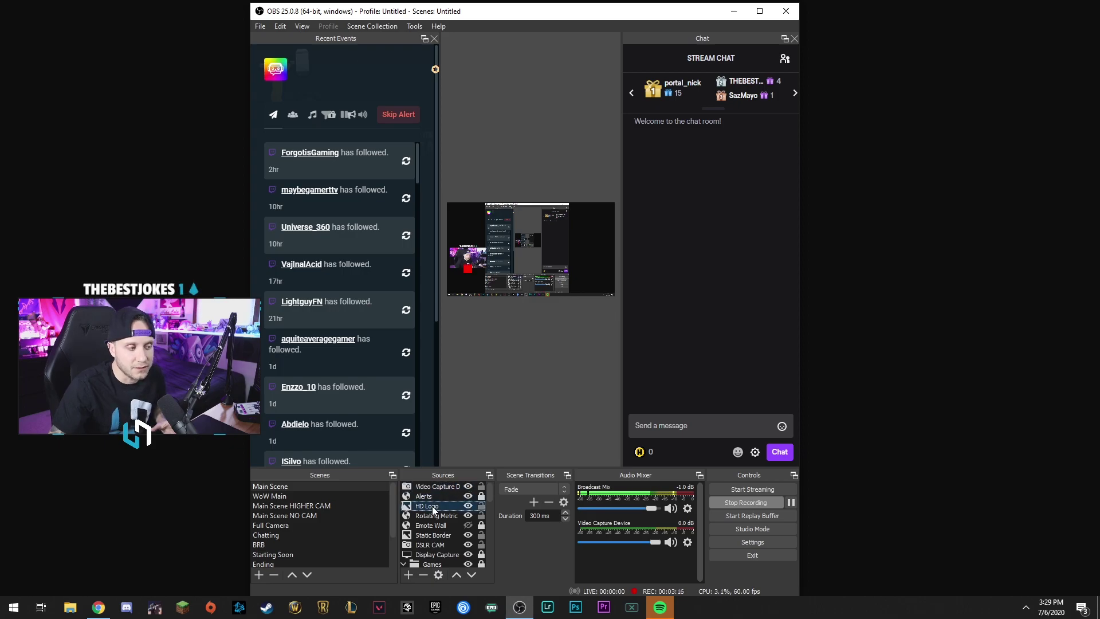
click(434, 526)
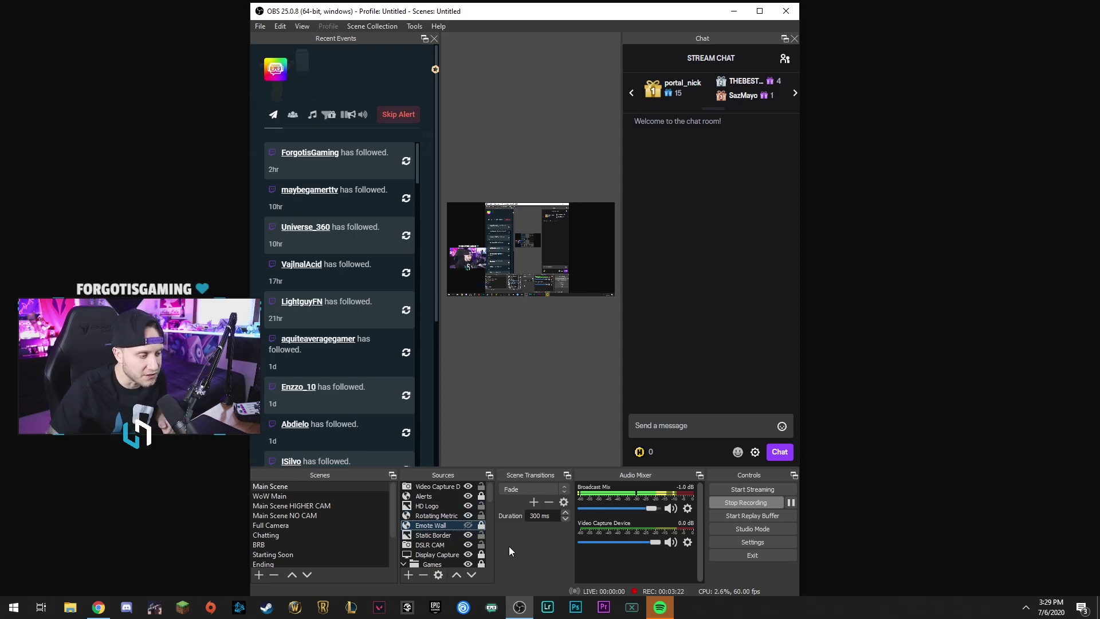
click(445, 554)
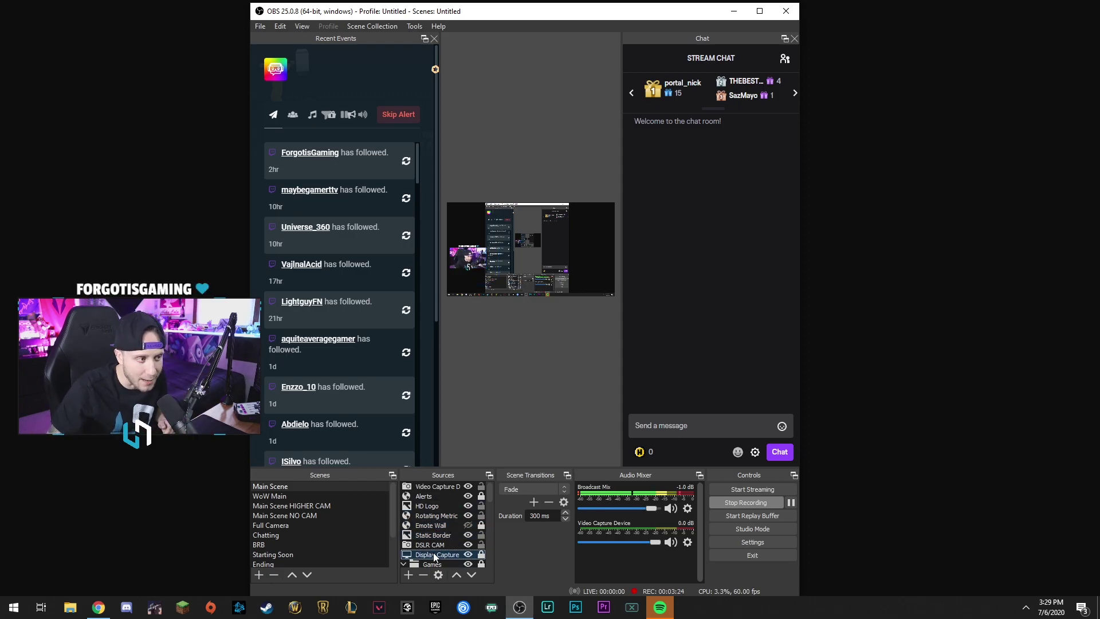
click(437, 543)
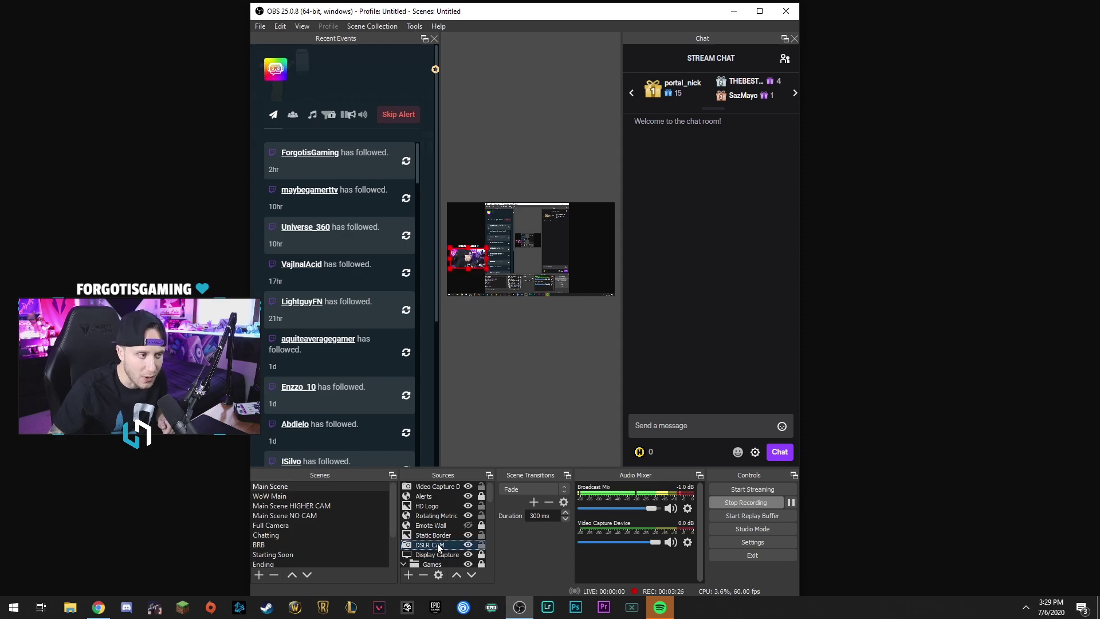
Step: Move the Display Capture source above DSLR CAM, return it below the camera, and clear the selection
click(433, 554)
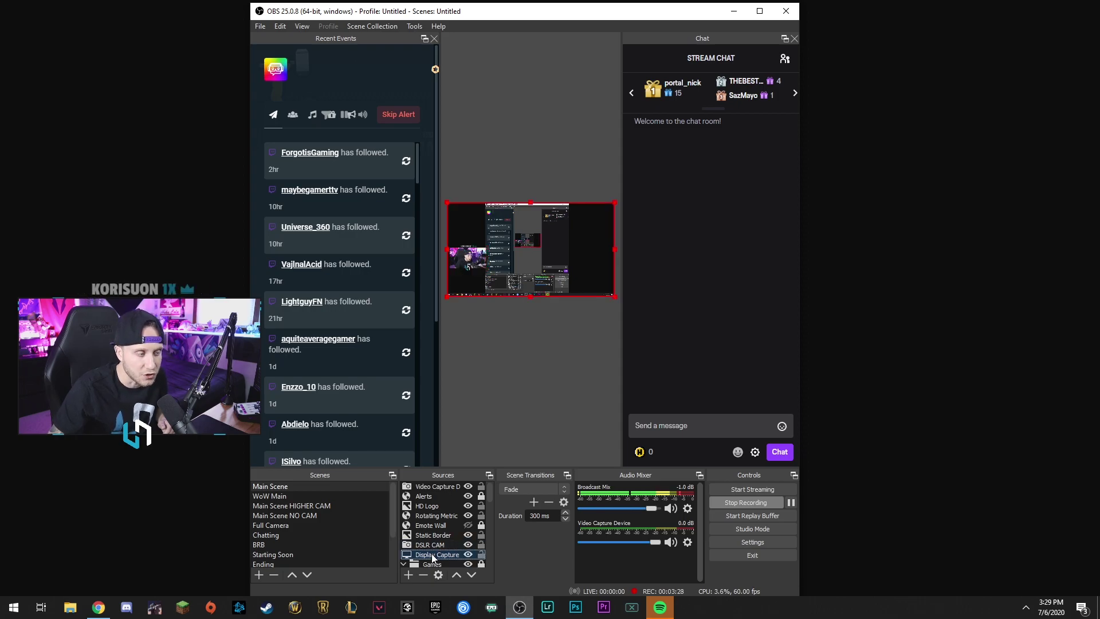
drag(435, 554, 438, 545)
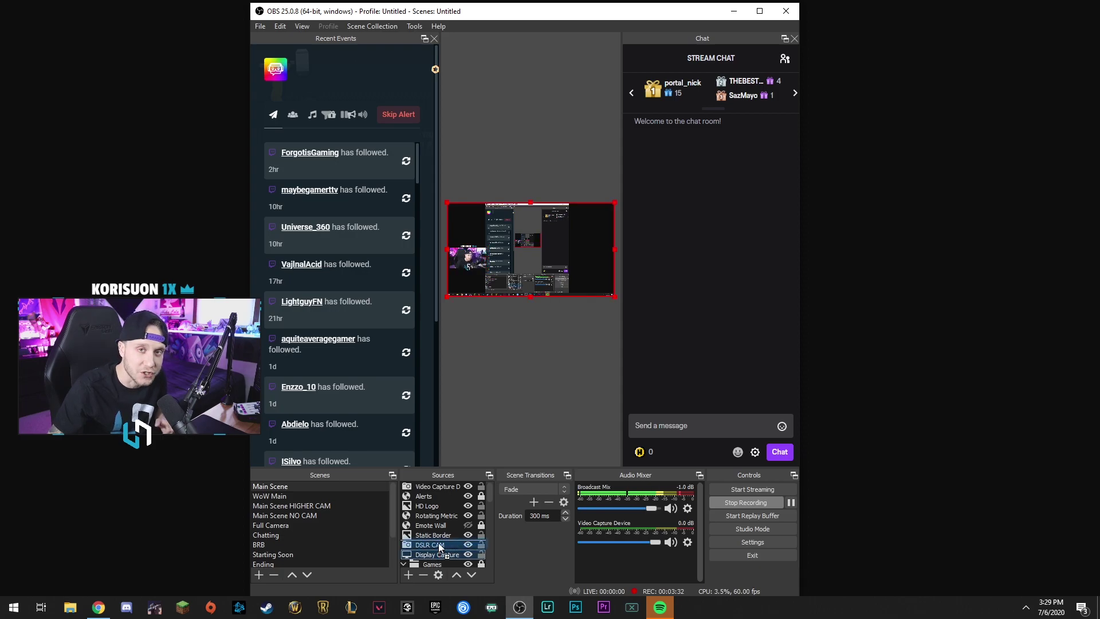
drag(438, 545, 439, 544)
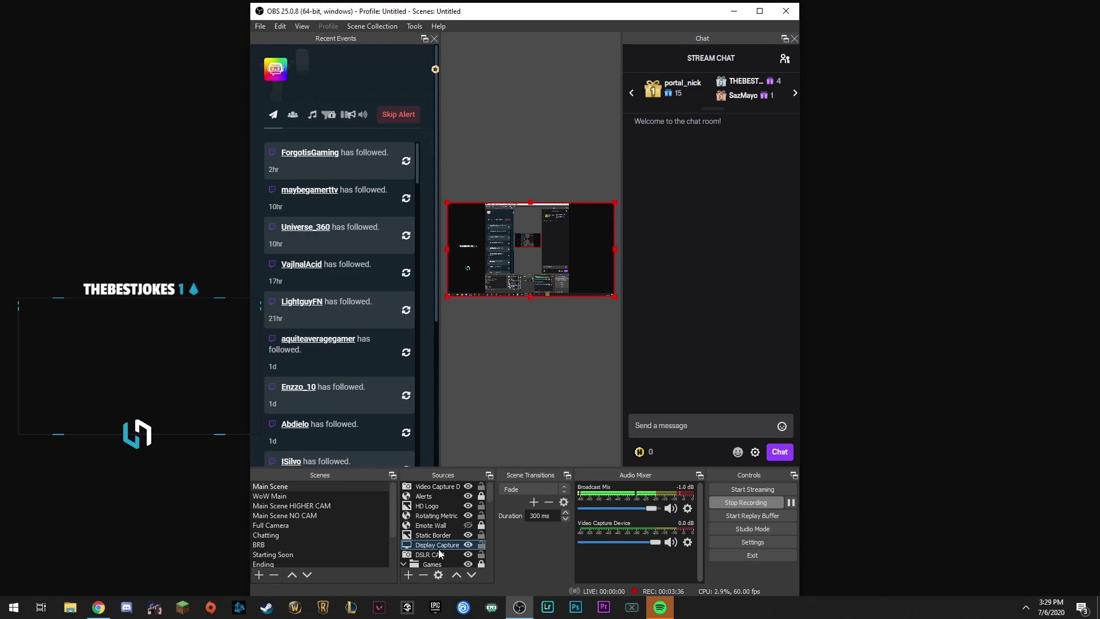
drag(438, 549, 437, 556)
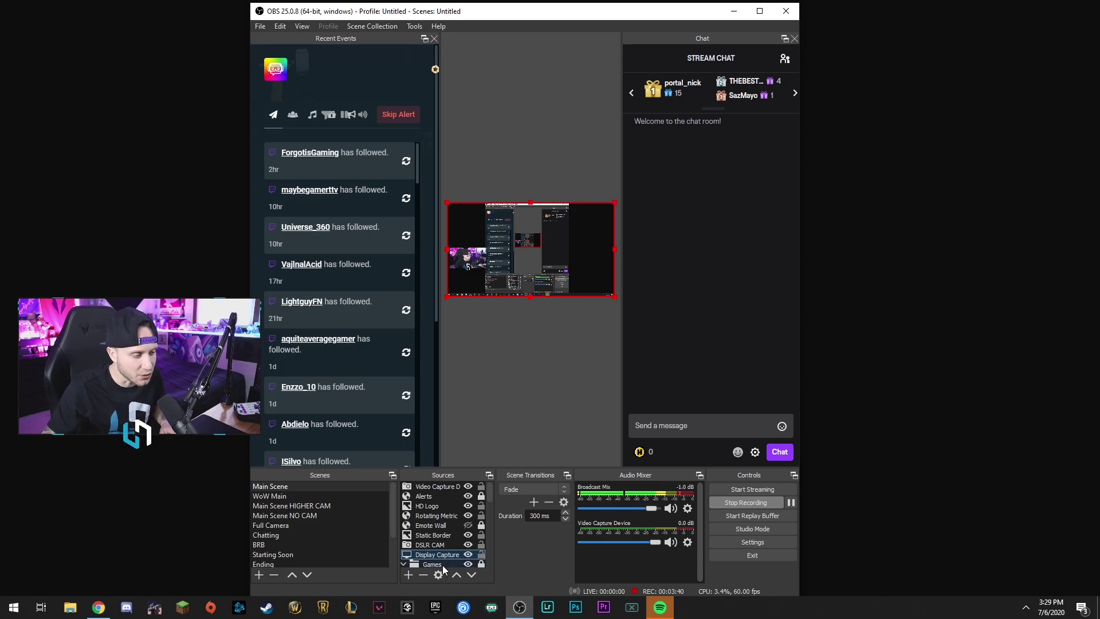
click(536, 298)
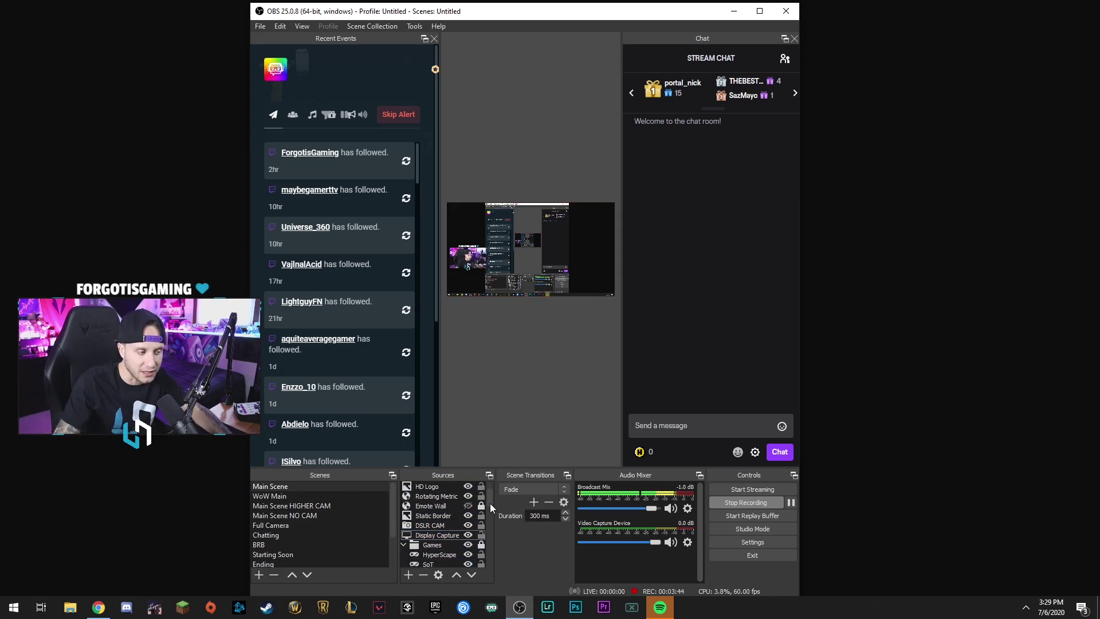
Step: Collapse the Games source group and move the OBS window aside to uncover more of the desktop
click(438, 554)
click(404, 564)
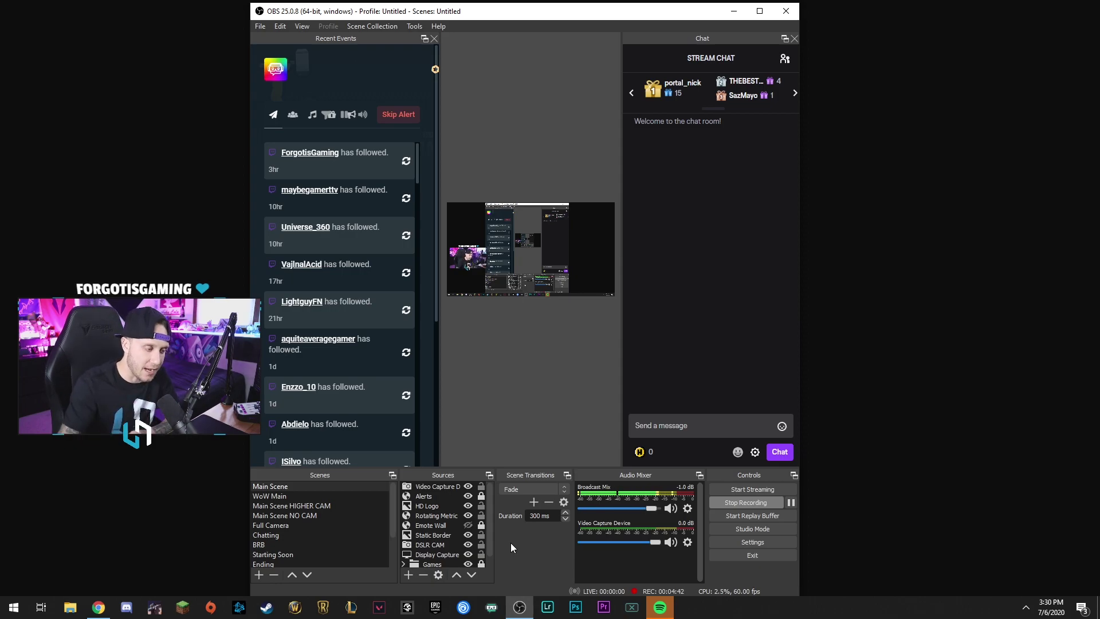
drag(514, 17, 273, 19)
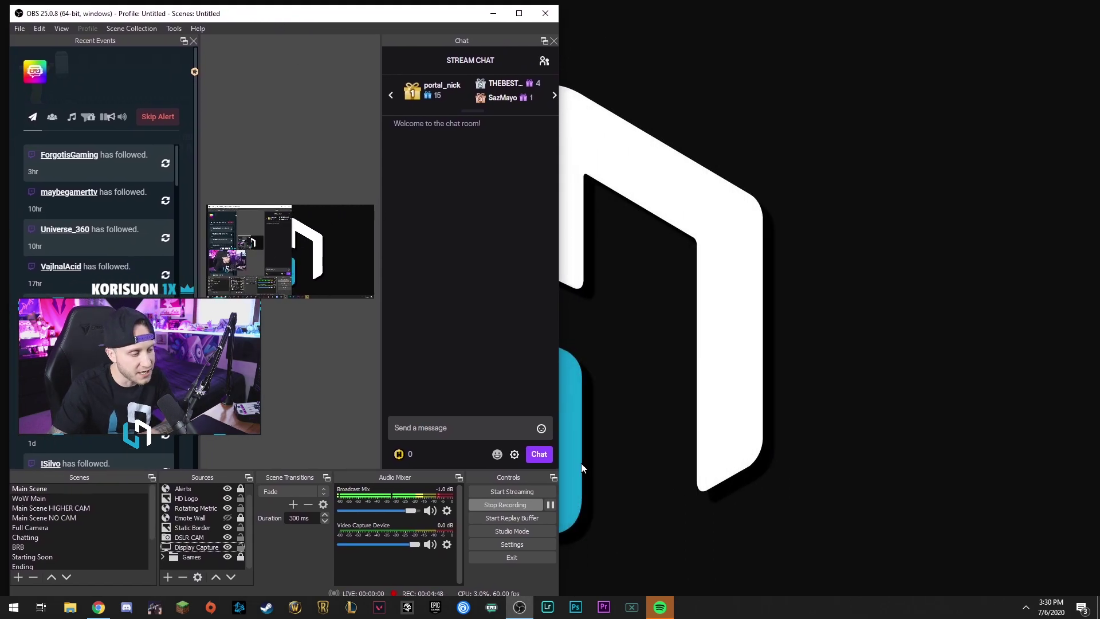
click(237, 608)
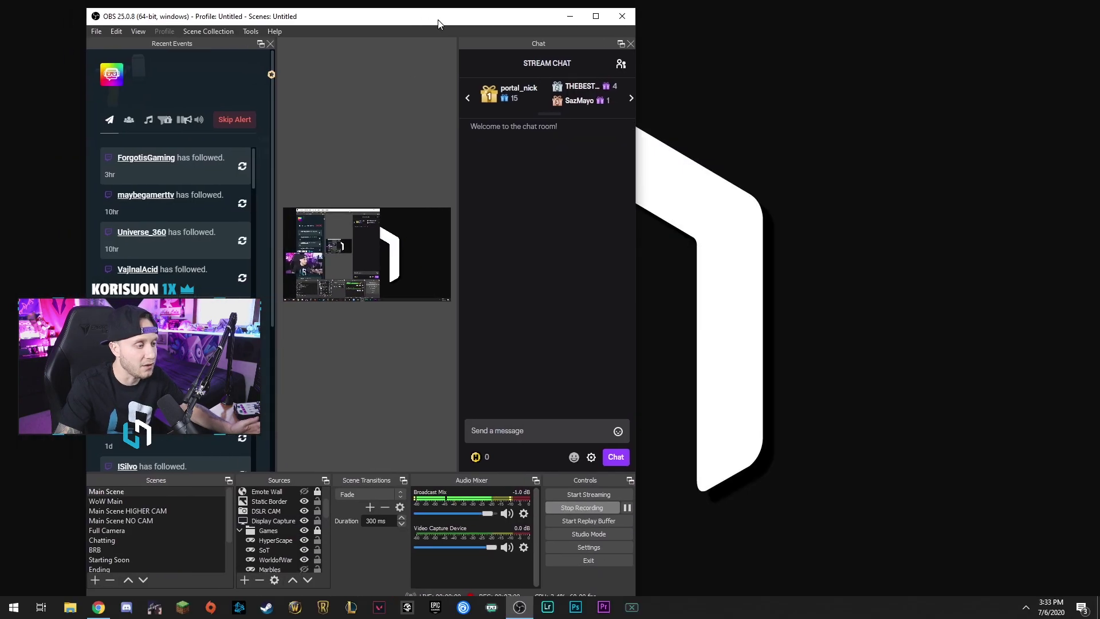
Step: Add a new Game Capture source named MoS to the Main Scene
click(244, 581)
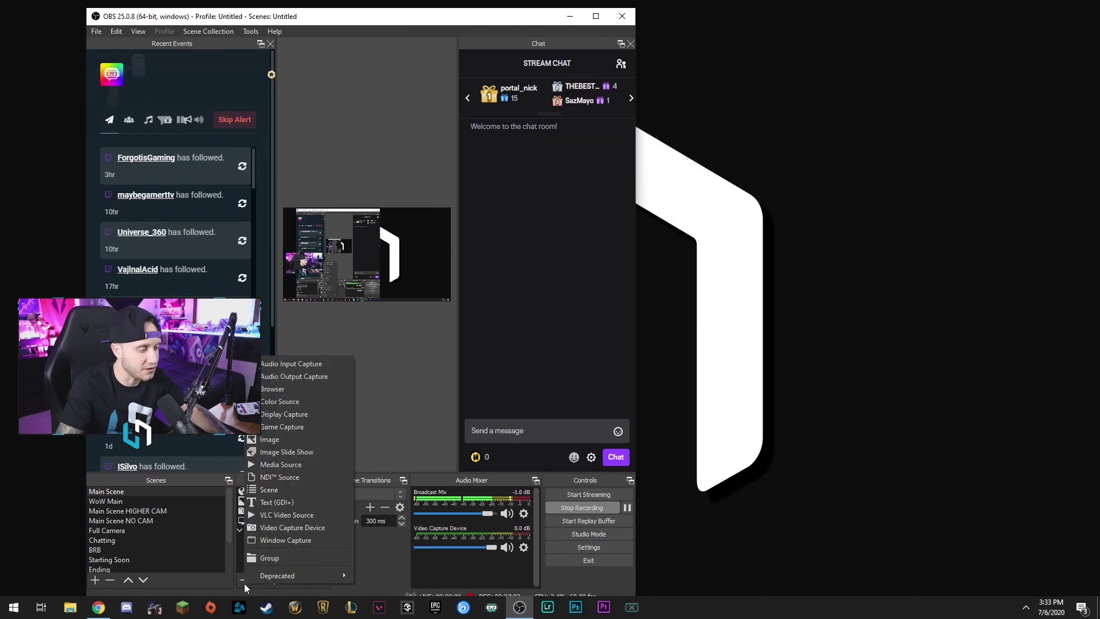
click(302, 427)
drag(321, 218, 491, 196)
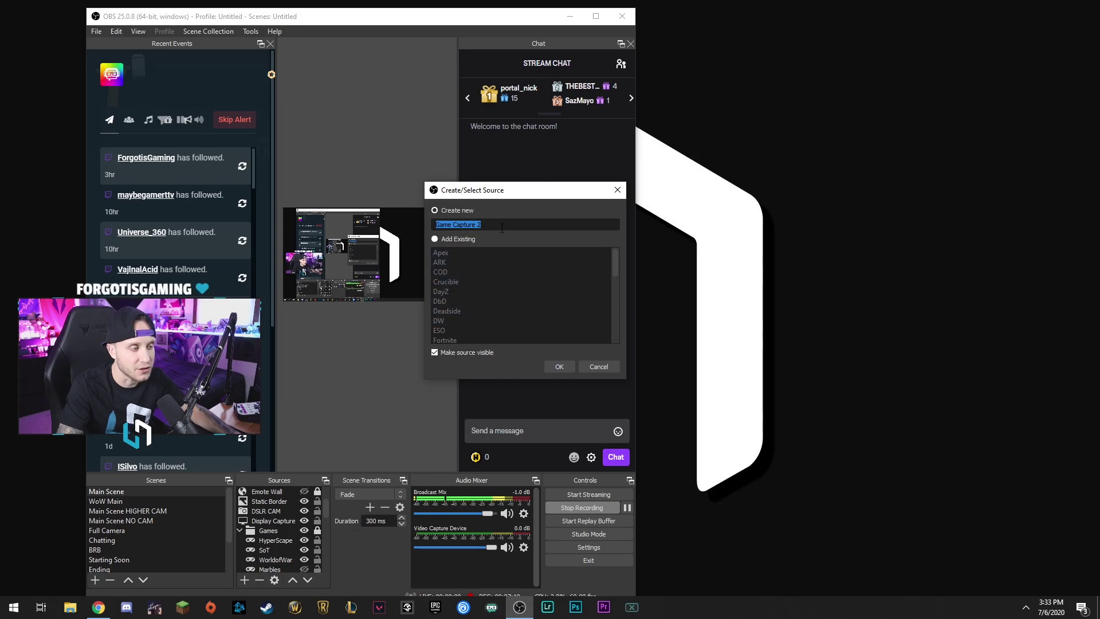
text(MoS)
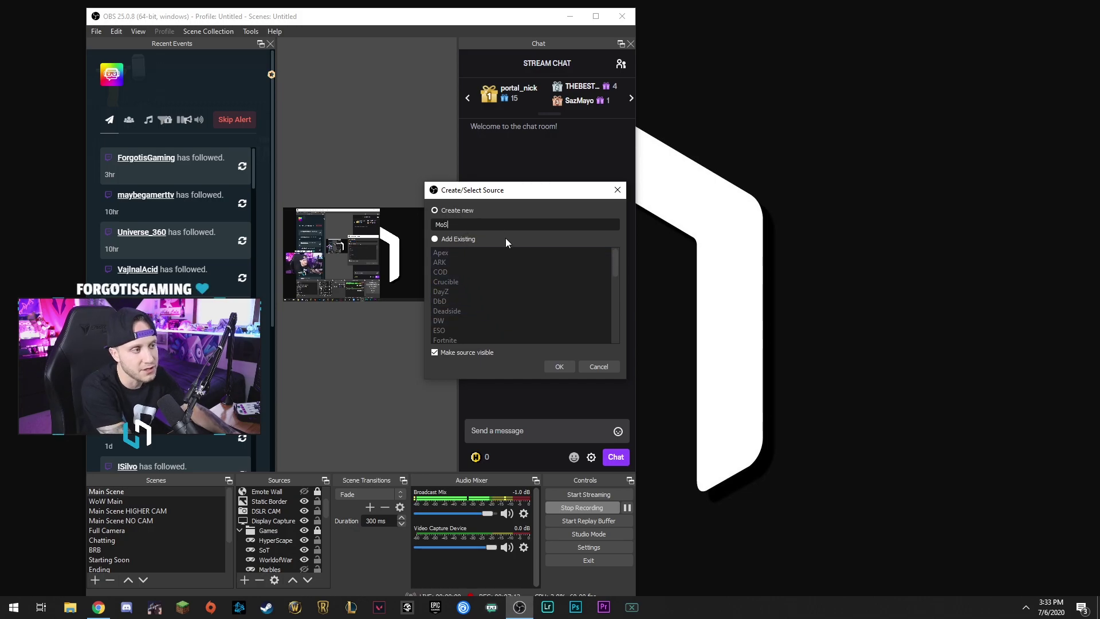
key(Return)
Step: Try the Capture specific window mode for the MoS source, check its window choices, and discard the property changes
click(293, 363)
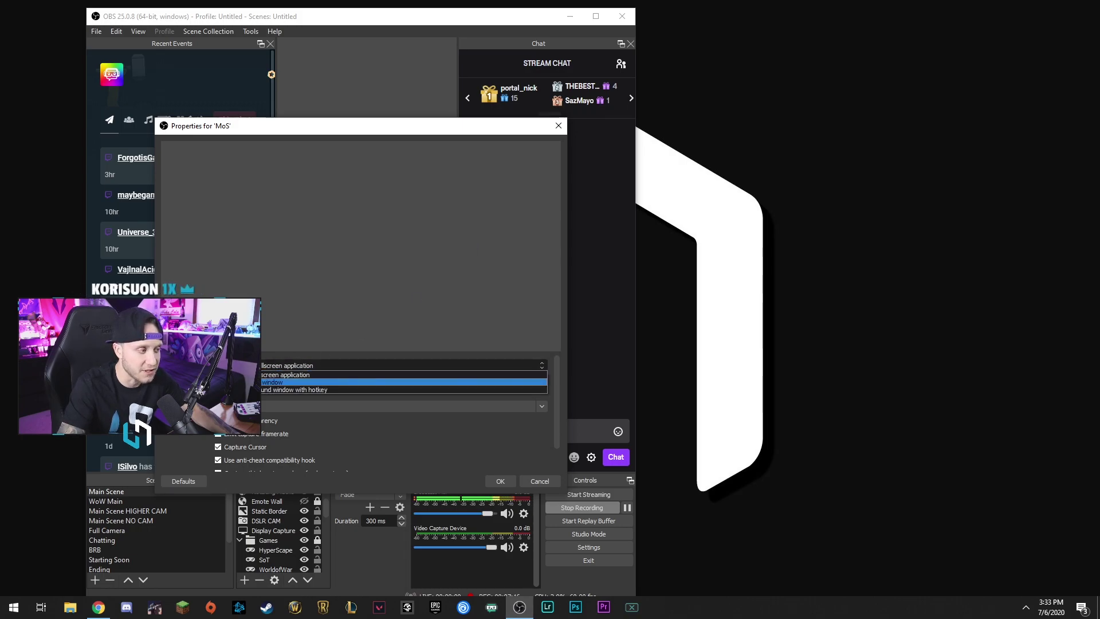
click(274, 382)
drag(327, 132, 719, 61)
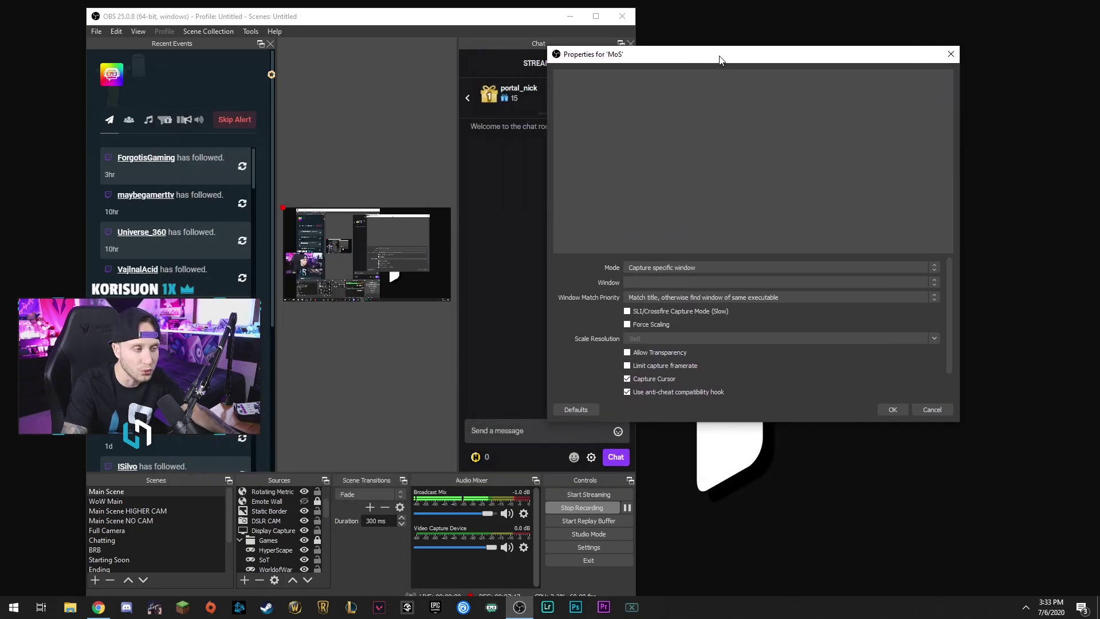
click(642, 285)
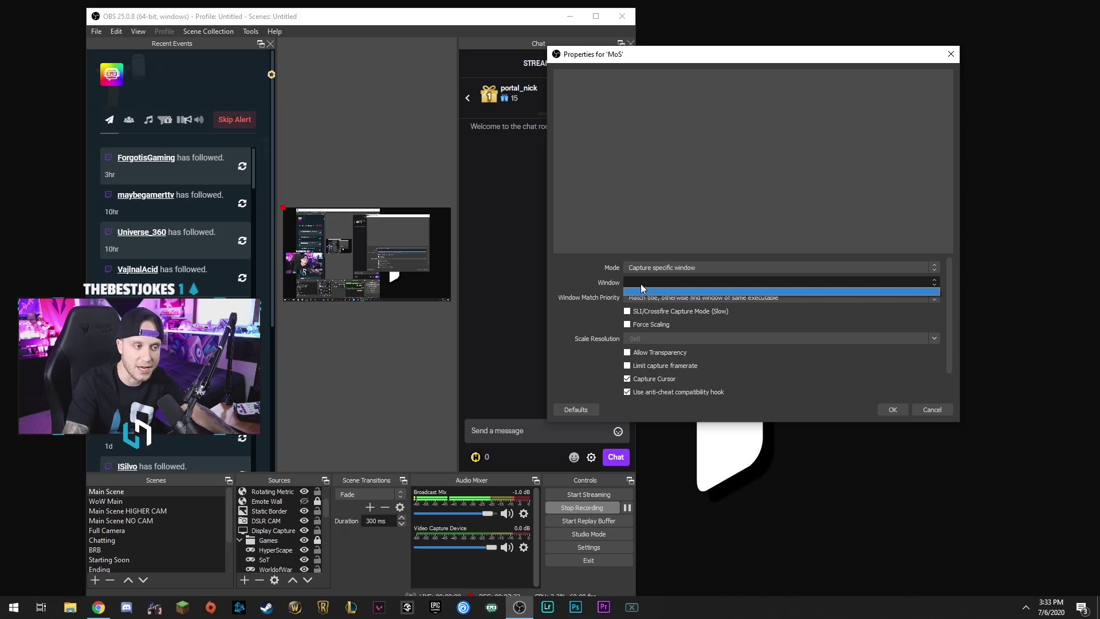
click(942, 410)
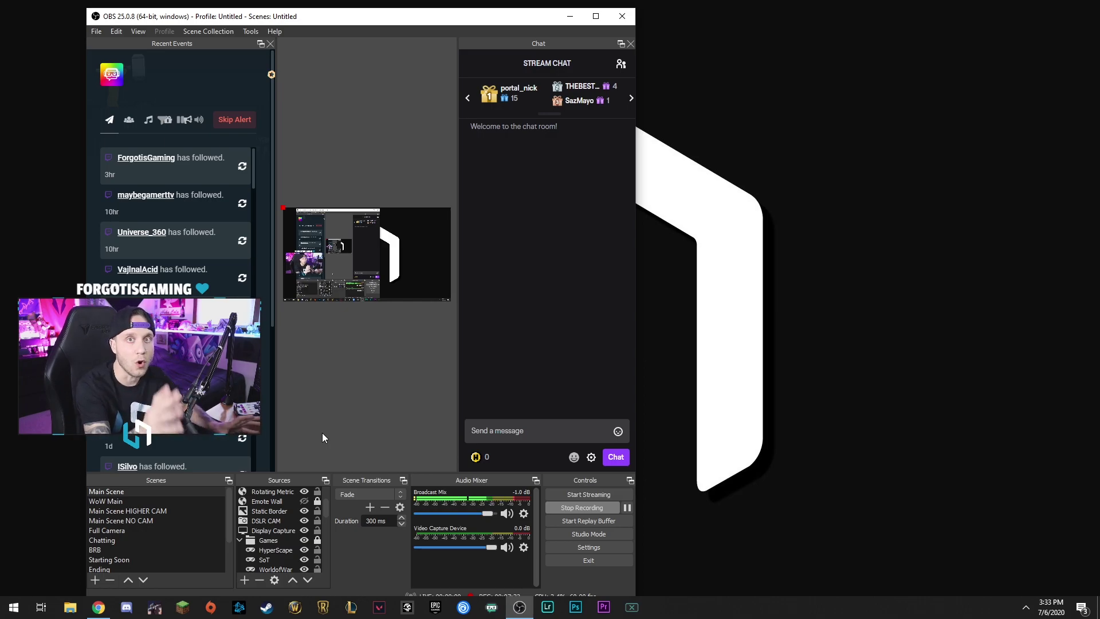
Step: Move the OBS window clear of the webcam overlay, then hide the Display Capture source and show it again
drag(356, 16, 529, 14)
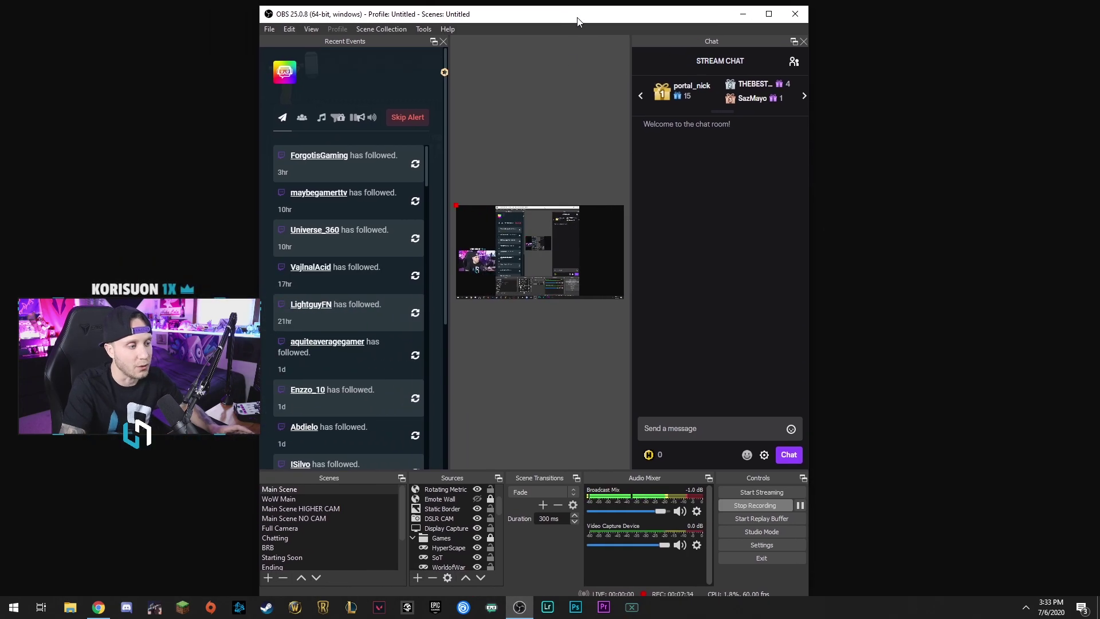
click(477, 528)
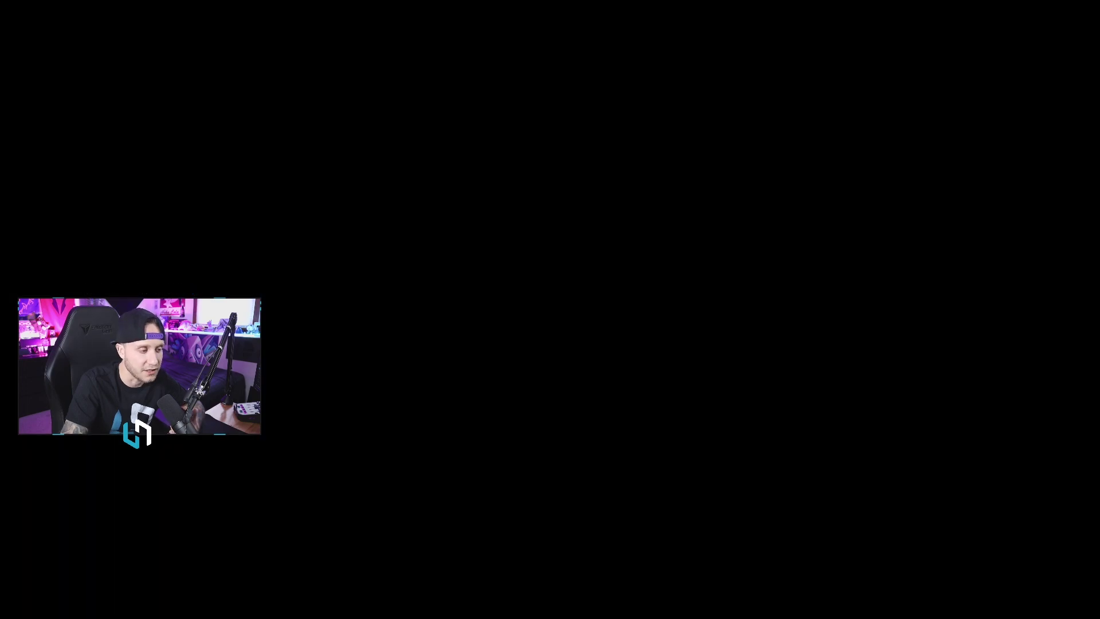
click(477, 528)
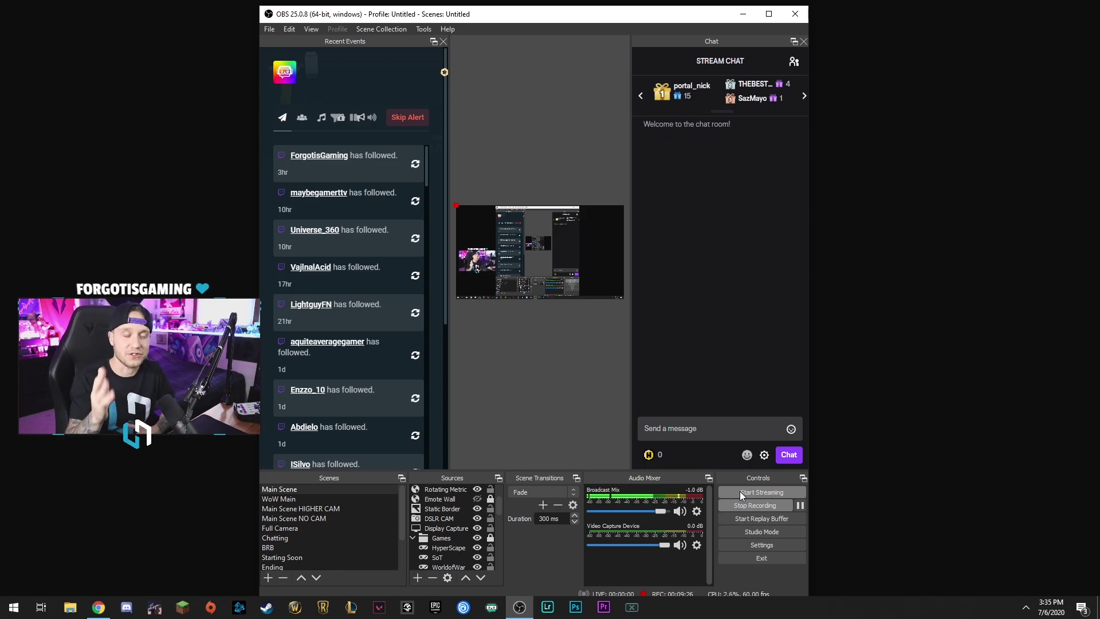
Step: Switch to the Streamlabs widget gallery, open The Jar widget, dismiss its introduction, and copy the widget URL
click(417, 578)
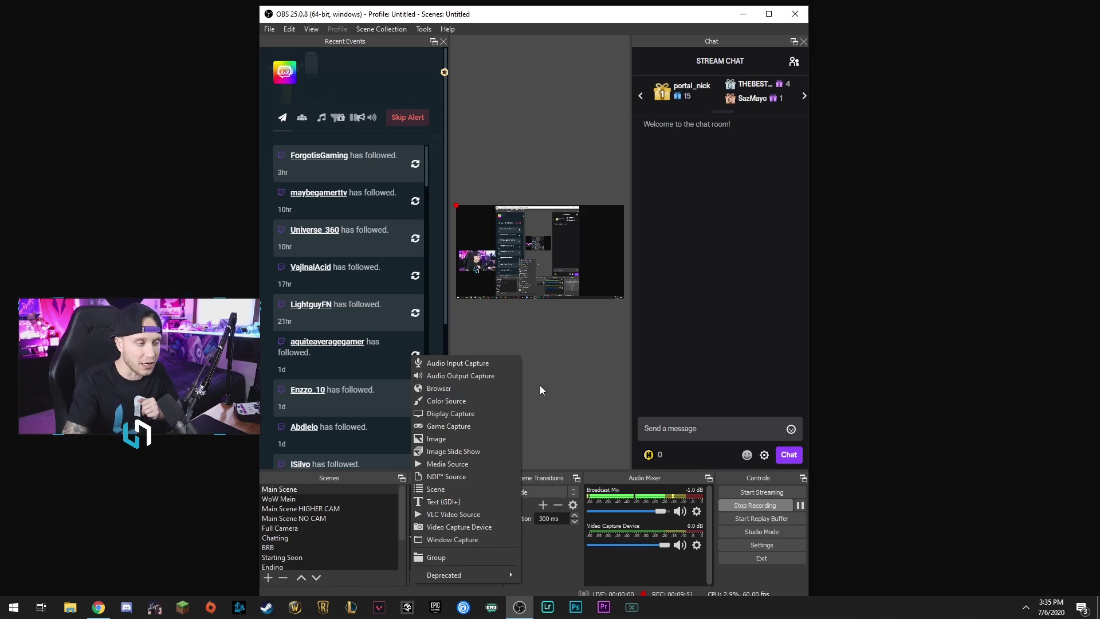
click(673, 17)
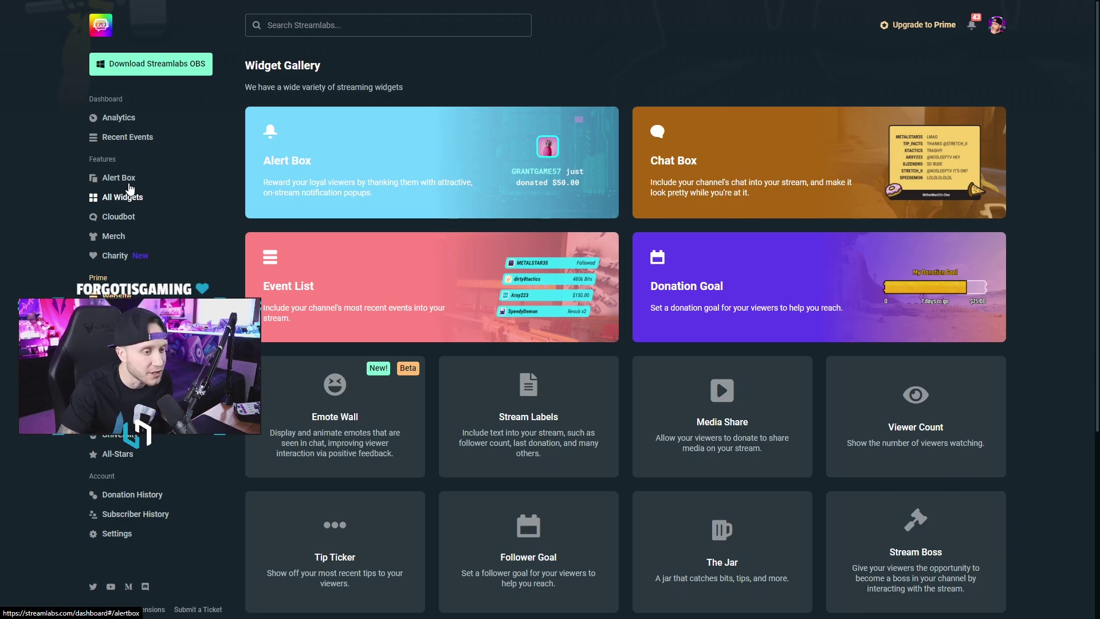
scroll(619, 381, down, 1)
scroll(620, 380, down, 1)
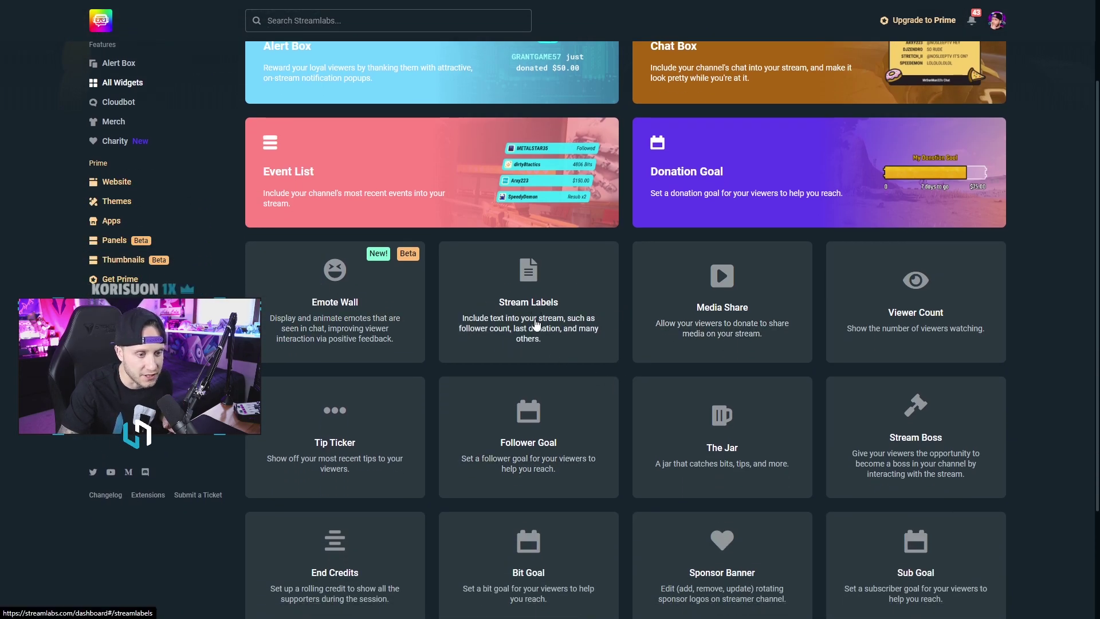
scroll(710, 415, down, 1)
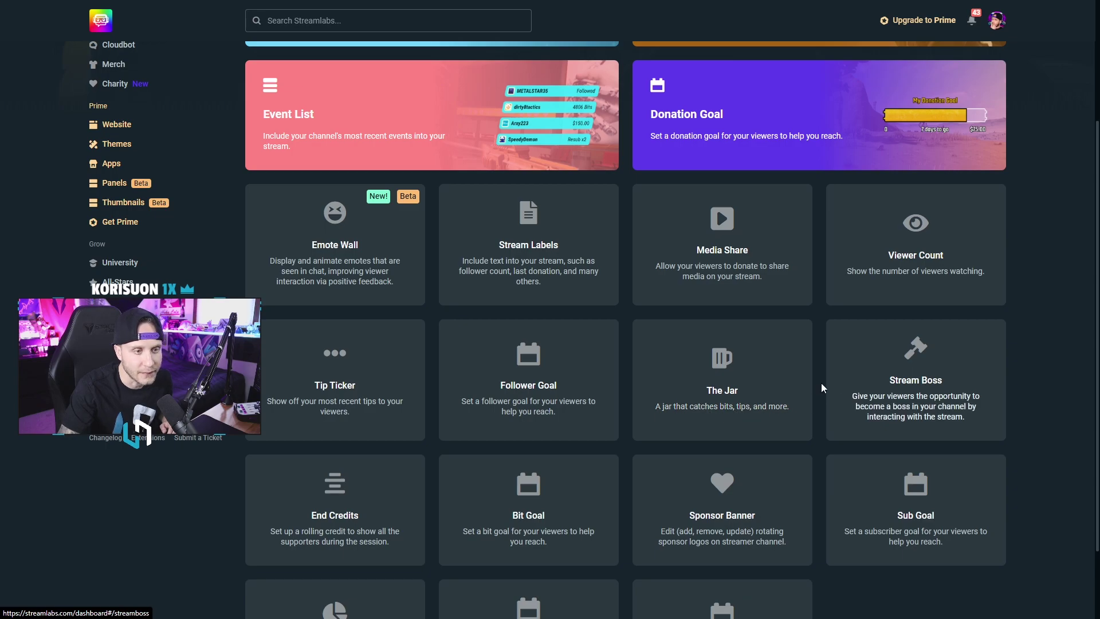
click(717, 380)
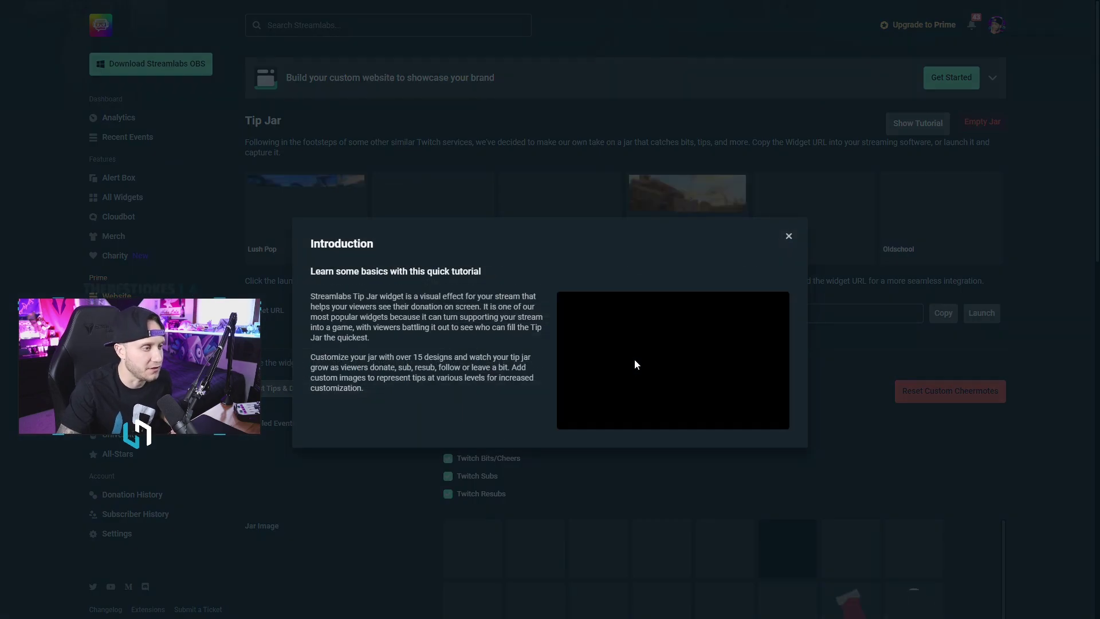
click(789, 236)
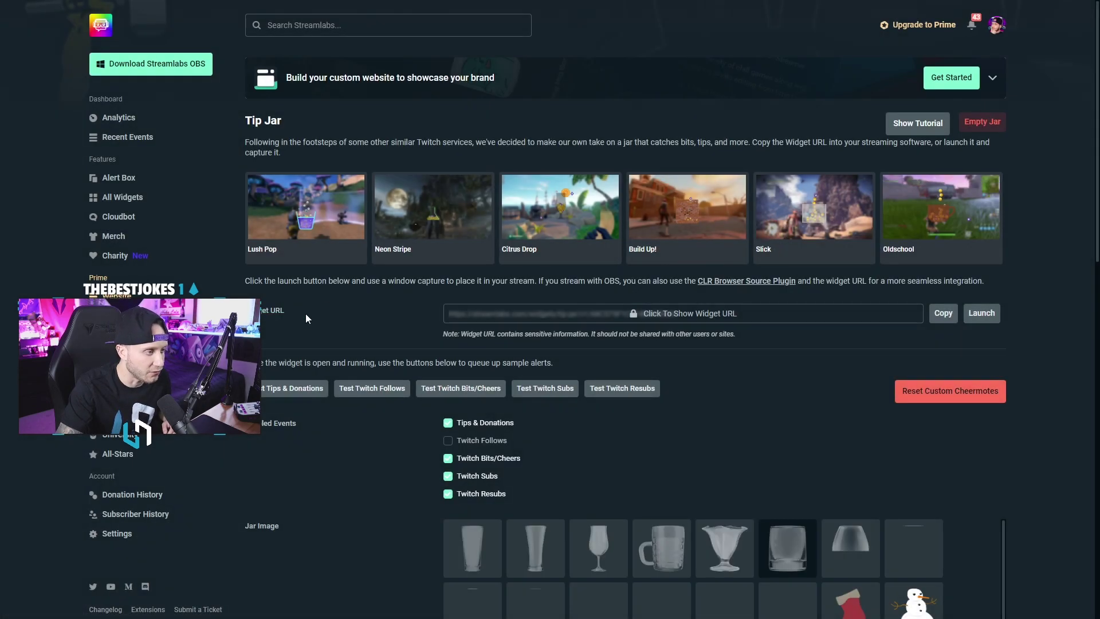
click(944, 314)
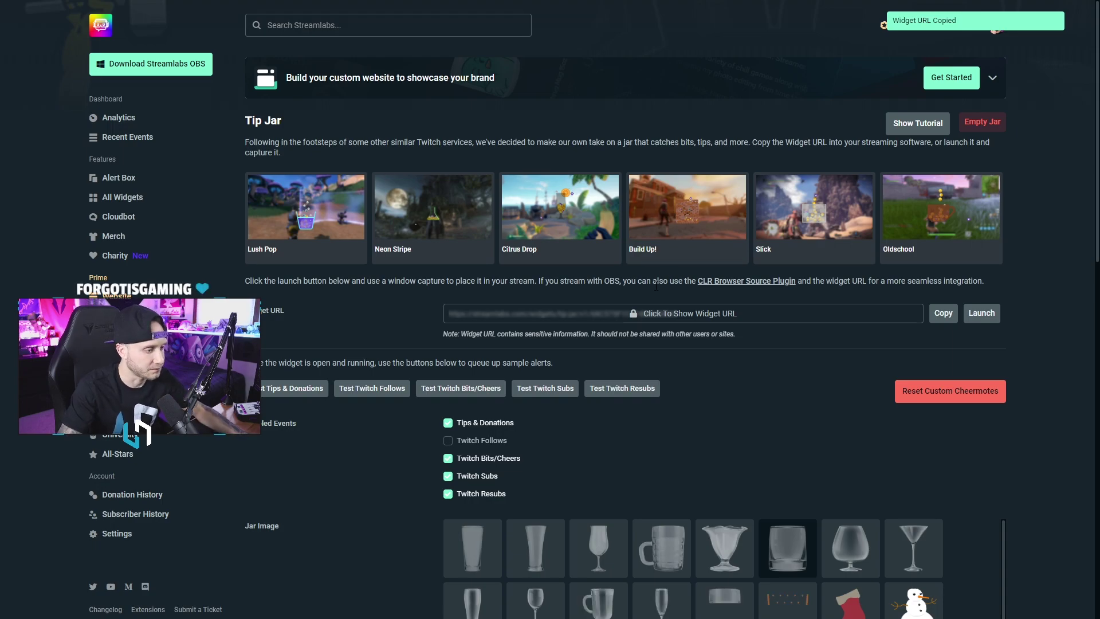
Step: Return to OBS and create a new Browser source named BrowserTest
key(super+d)
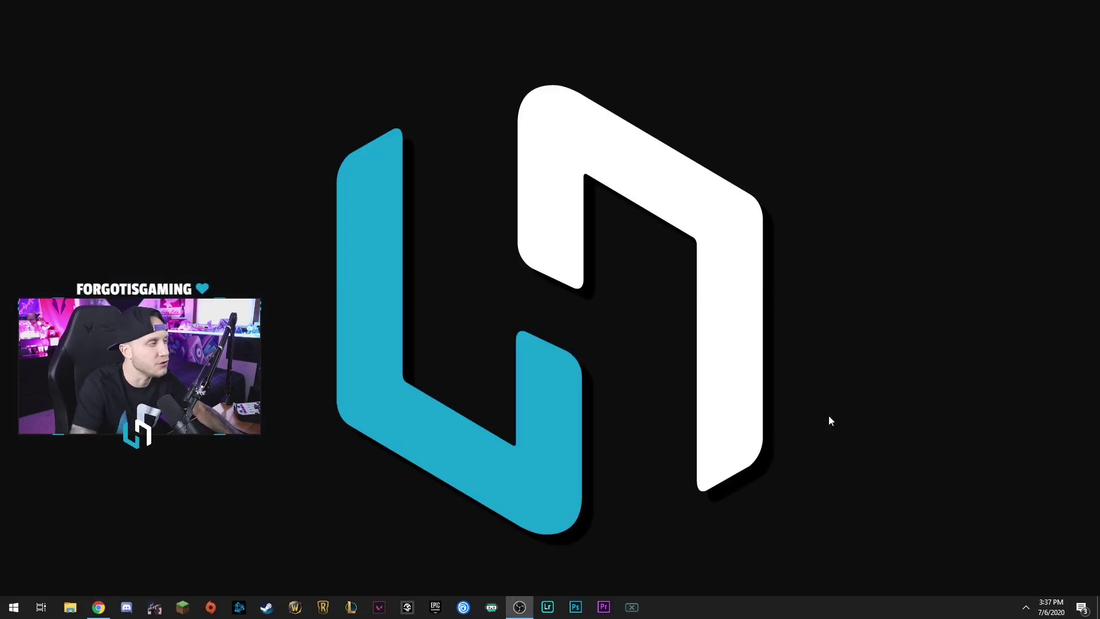
click(519, 606)
drag(395, 38, 402, 26)
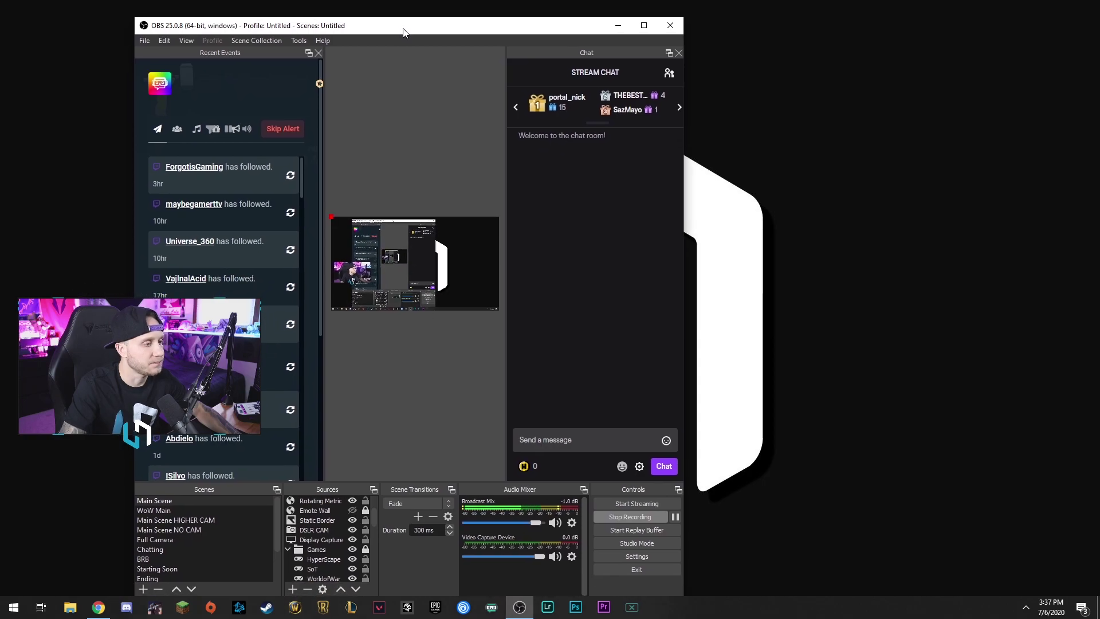
click(292, 589)
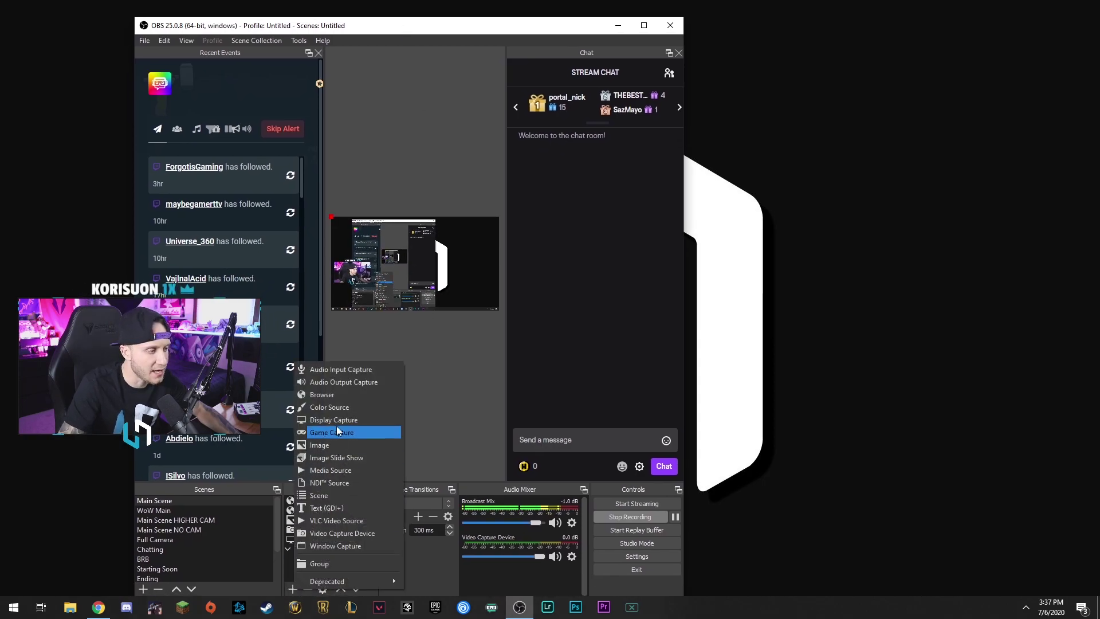
click(335, 395)
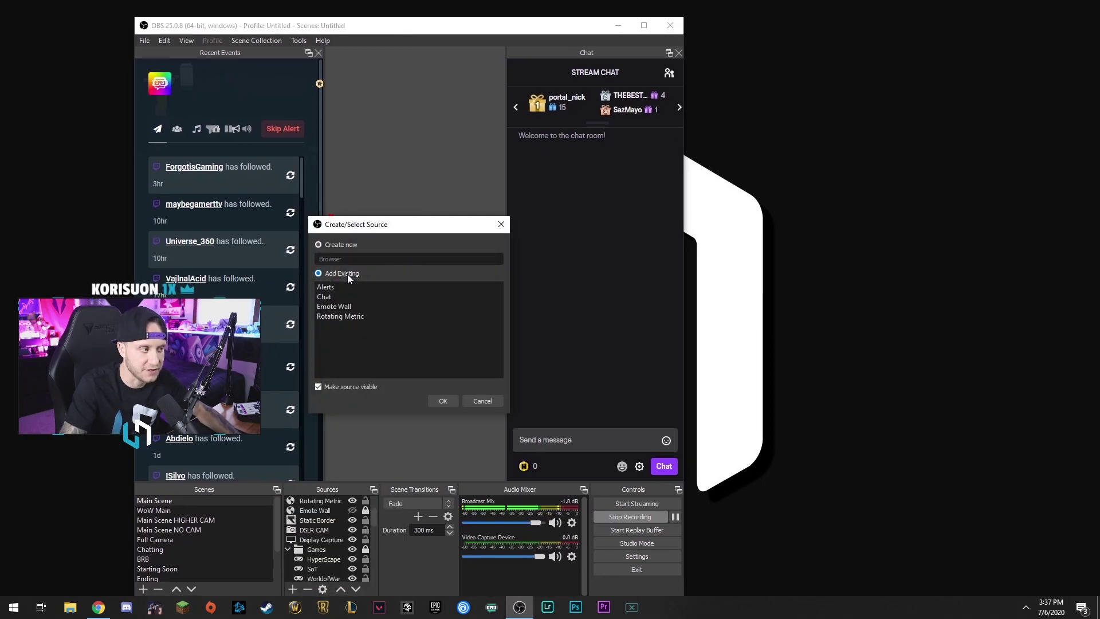
click(348, 256)
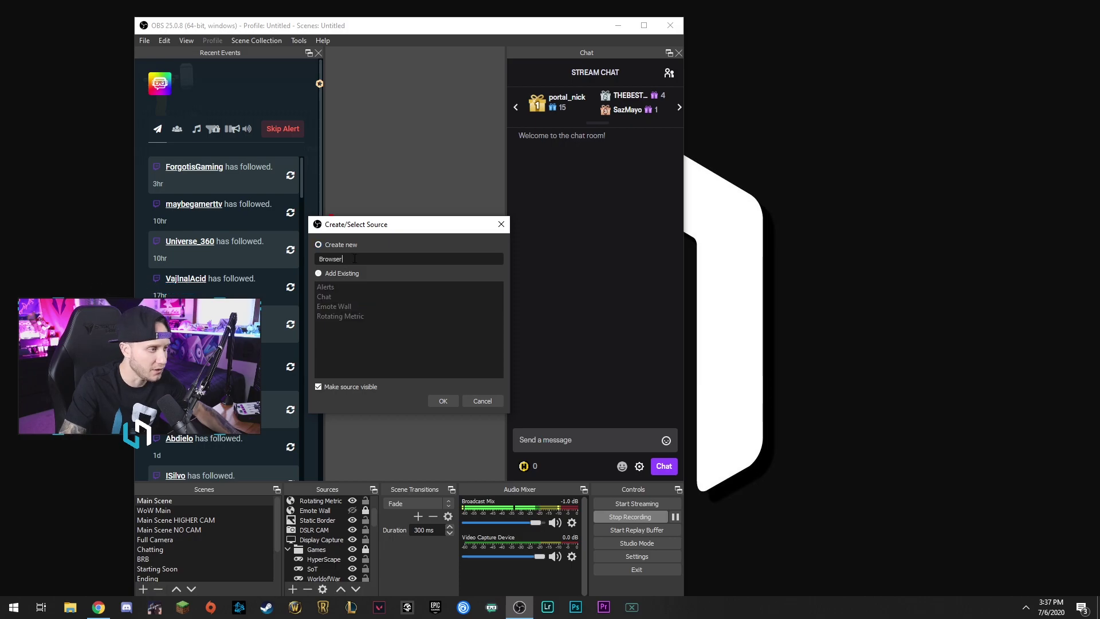
text(Test)
key(Return)
Step: Paste the copied Tip Jar widget URL as the BrowserTest source's URL and accept its properties
triple_click(339, 371)
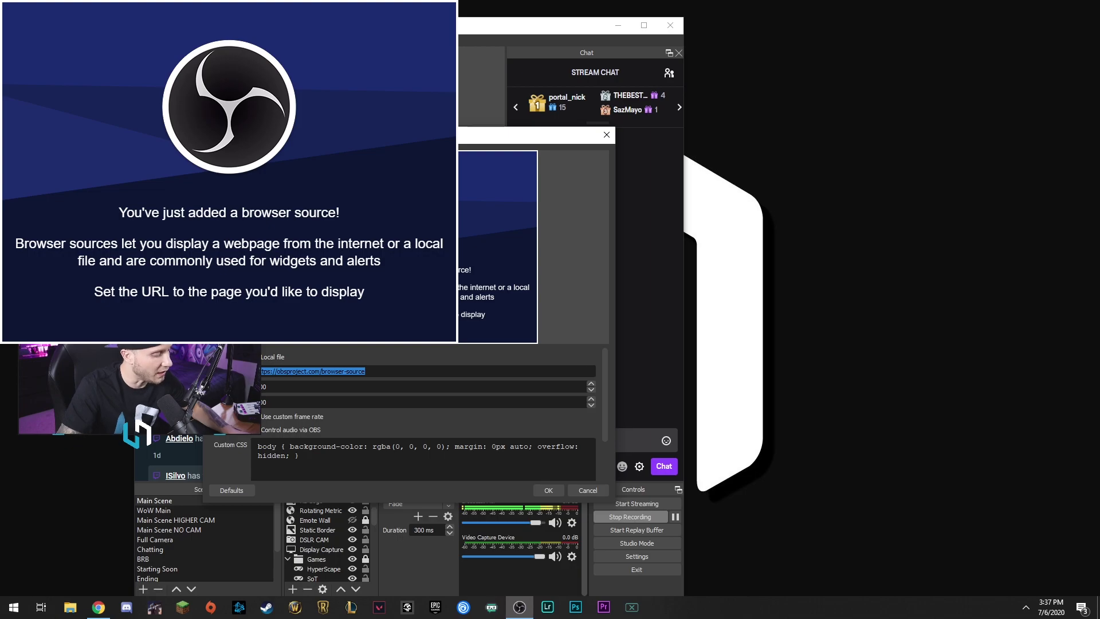
key(ctrl+v)
drag(408, 134, 827, 12)
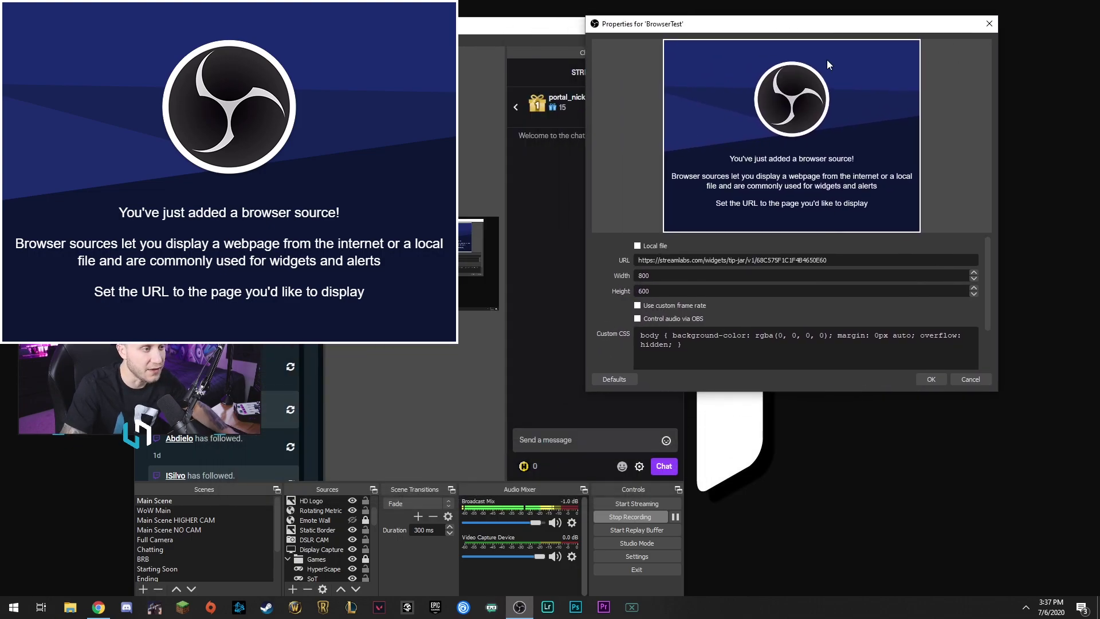
click(931, 380)
Step: Place the tip jar in the lower-right corner of the preview canvas and clear the selection
drag(367, 260, 458, 295)
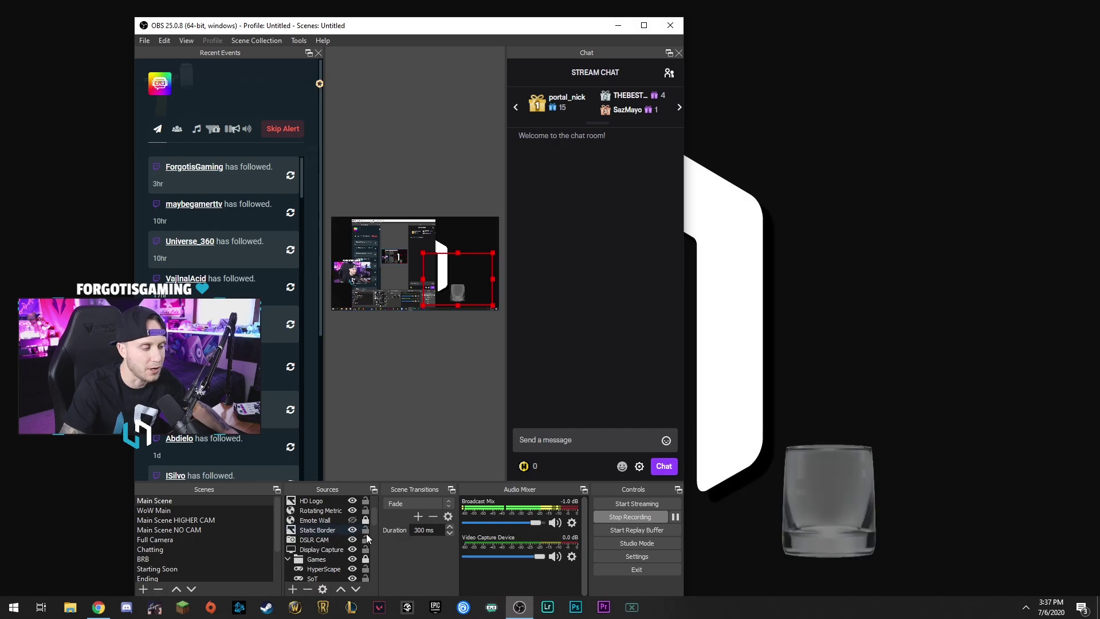
drag(376, 519, 377, 504)
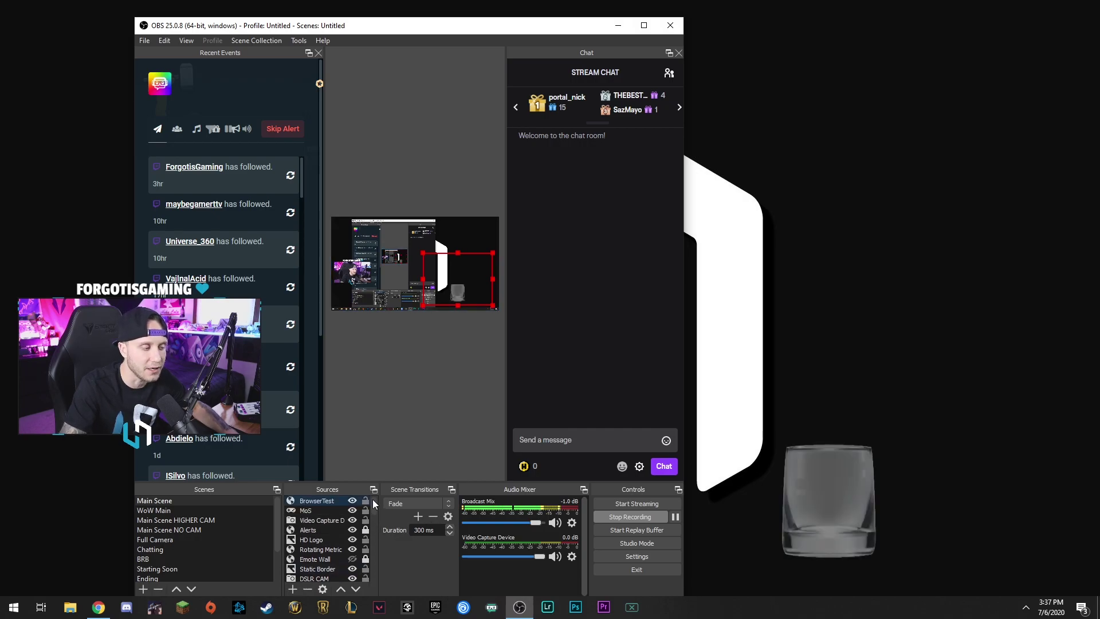
mouse_move(465, 291)
mouse_down()
mouse_move(482, 286)
mouse_move(474, 294)
mouse_up()
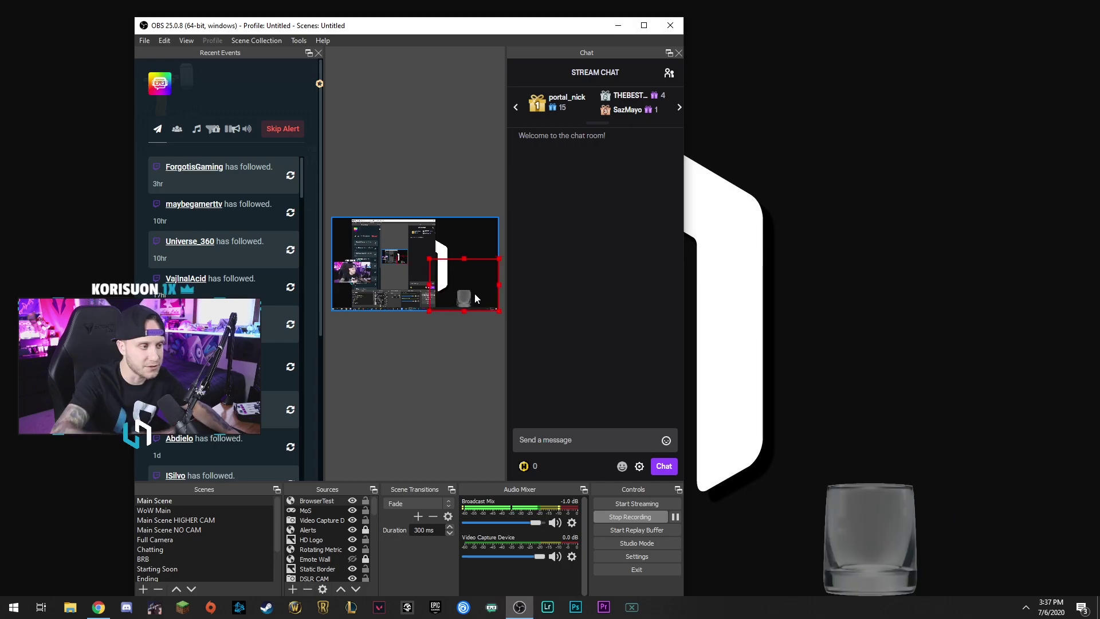
click(469, 315)
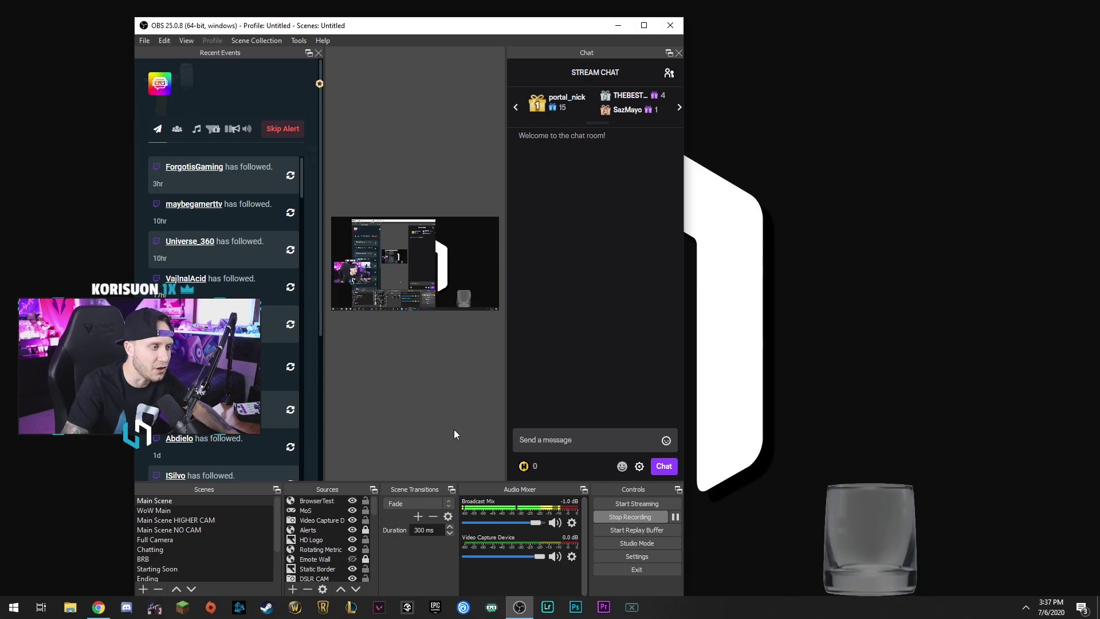
Step: Remove the BrowserTest source from the Main Scene
right_click(325, 500)
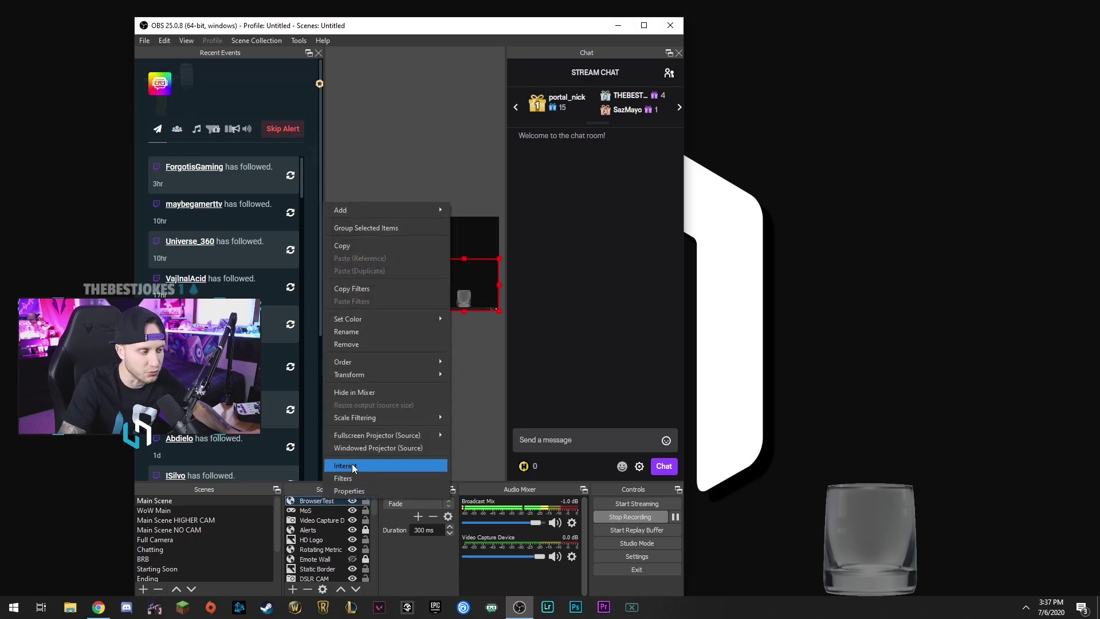
click(374, 342)
click(444, 337)
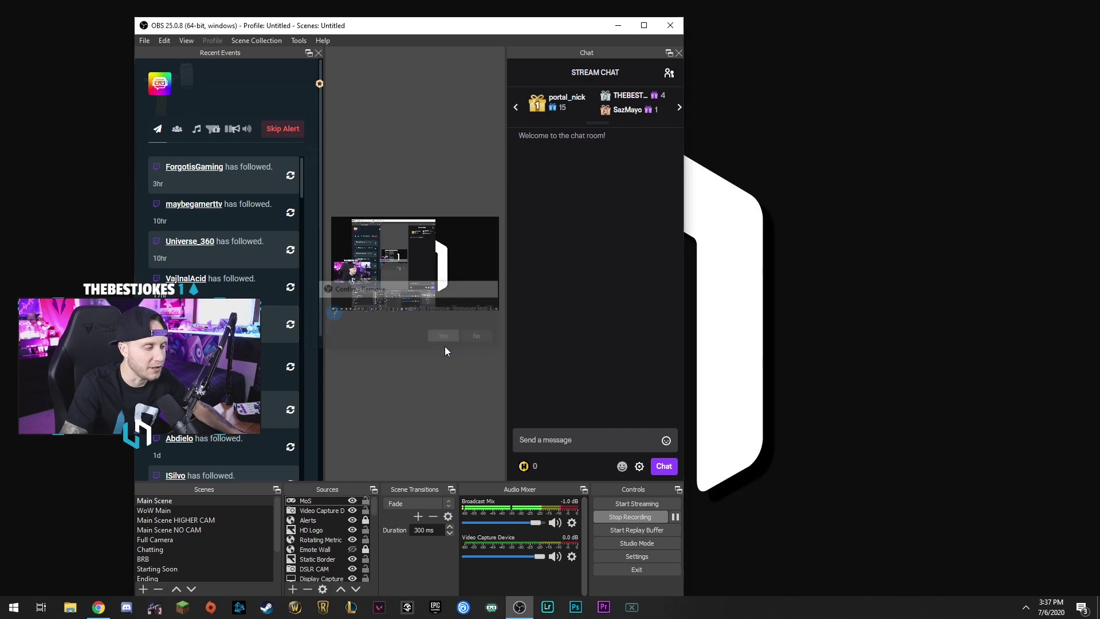
click(293, 588)
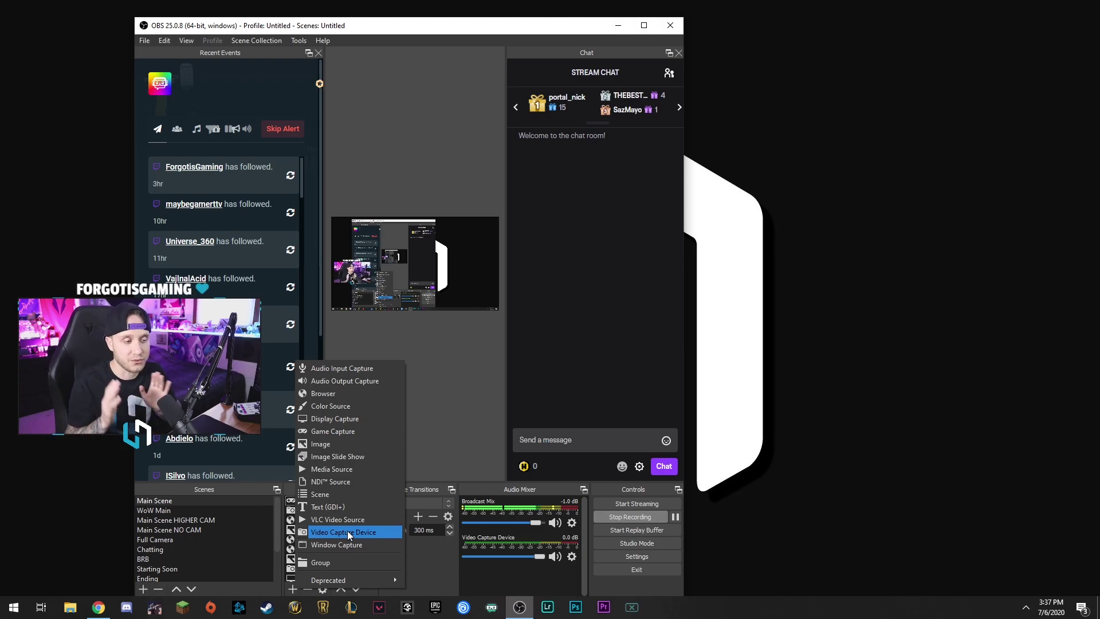
click(475, 391)
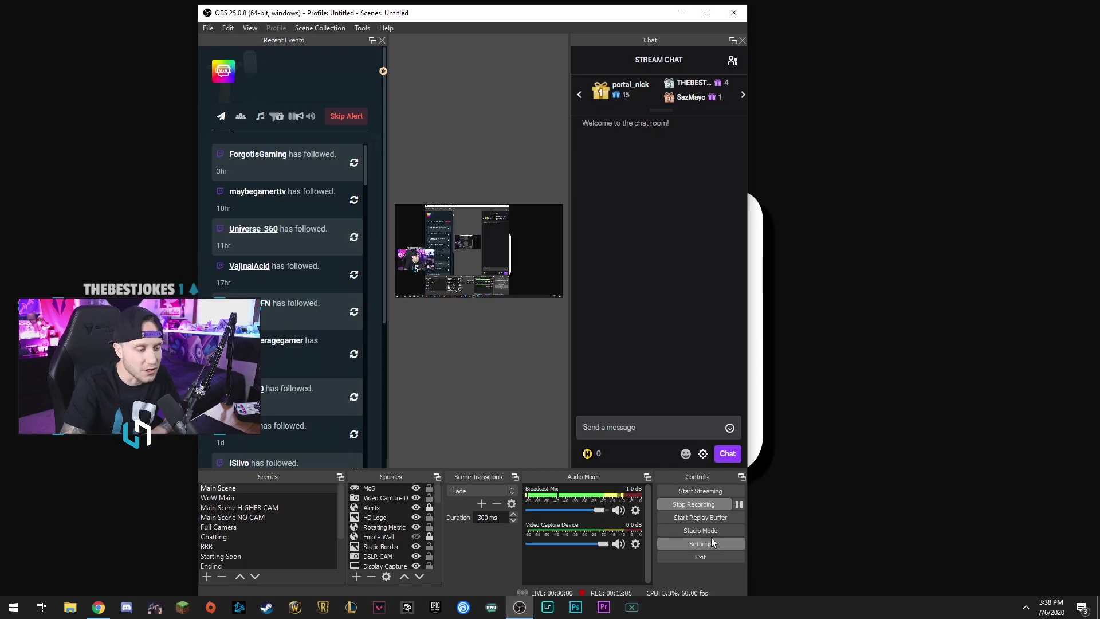
Step: Open the settings and check which interface themes are available, keeping Dark (Default) selected
click(700, 544)
drag(461, 97, 768, 50)
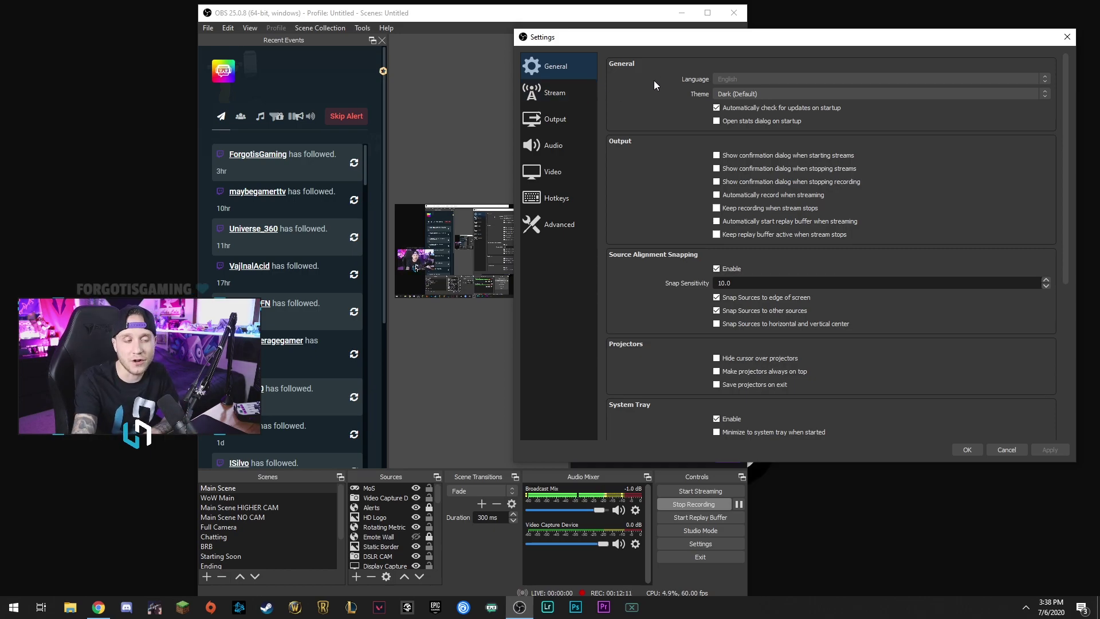
click(755, 93)
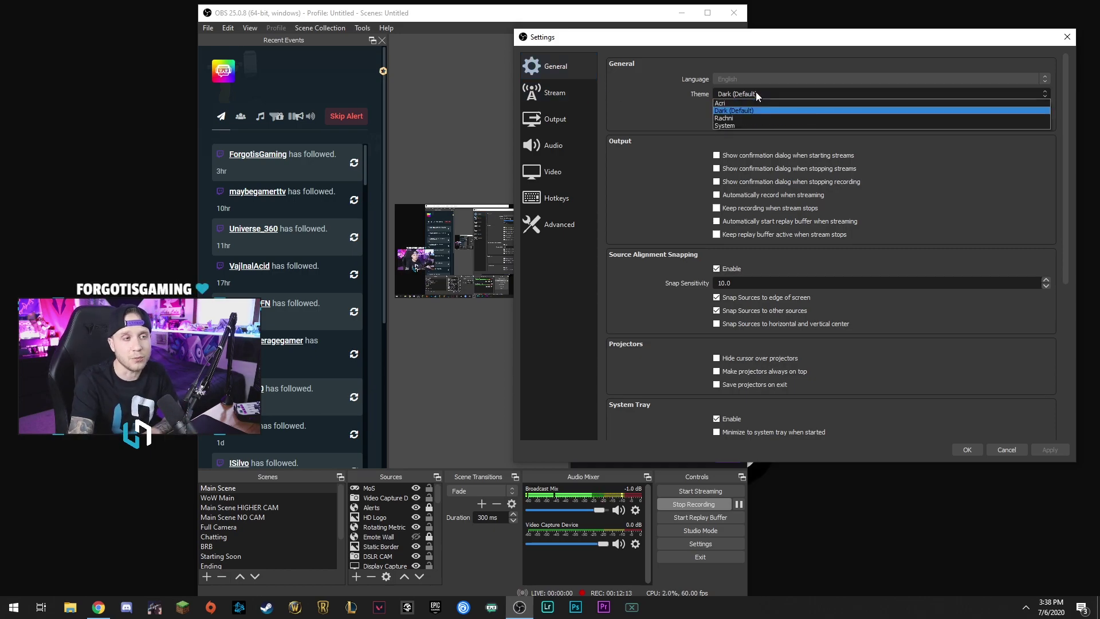
click(732, 110)
Step: Try out the Rachni, Acri and System interface themes one after another
click(736, 94)
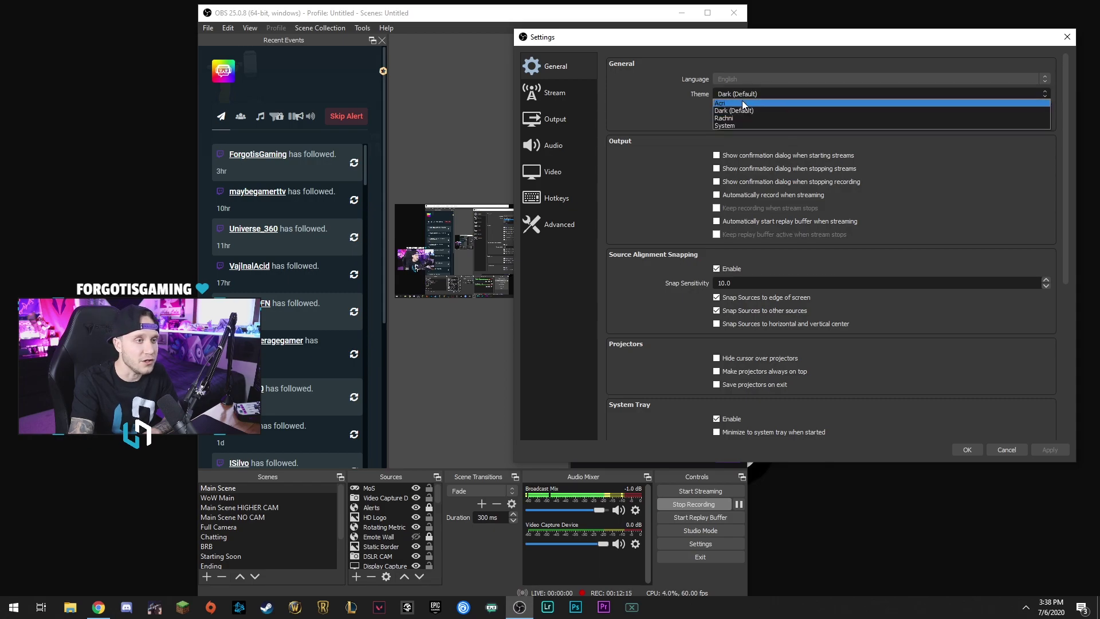
click(732, 111)
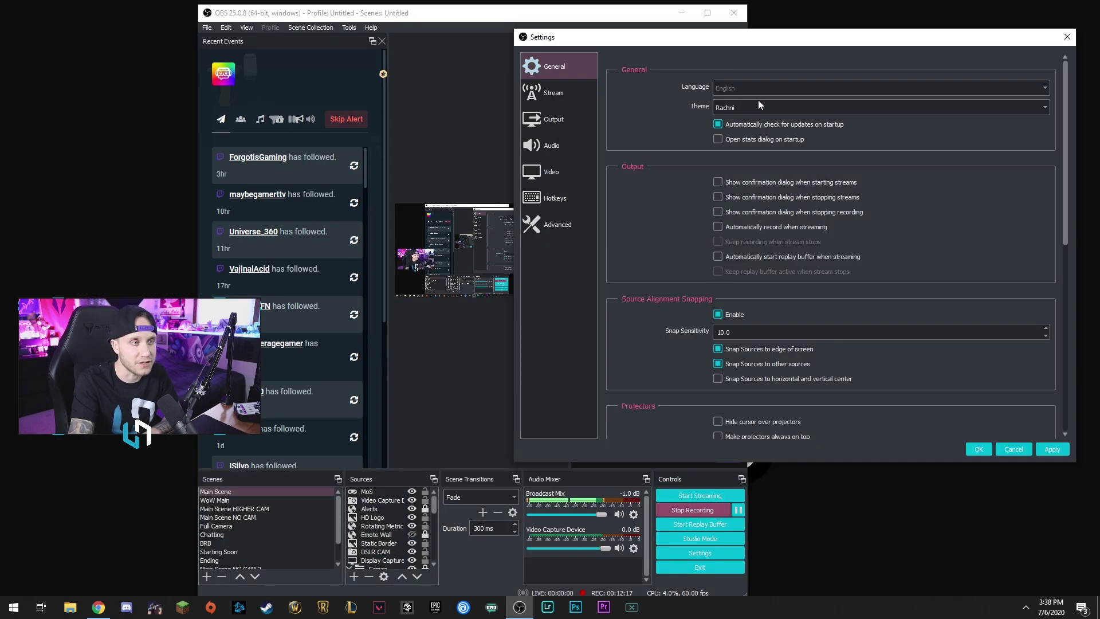
drag(638, 45, 576, 37)
click(693, 102)
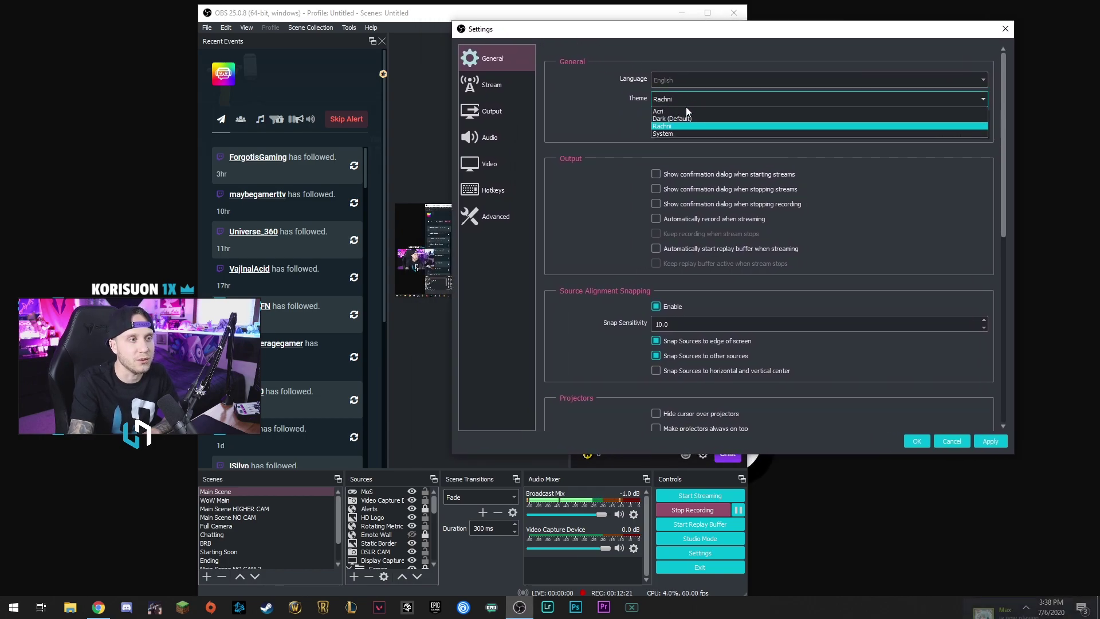
click(681, 109)
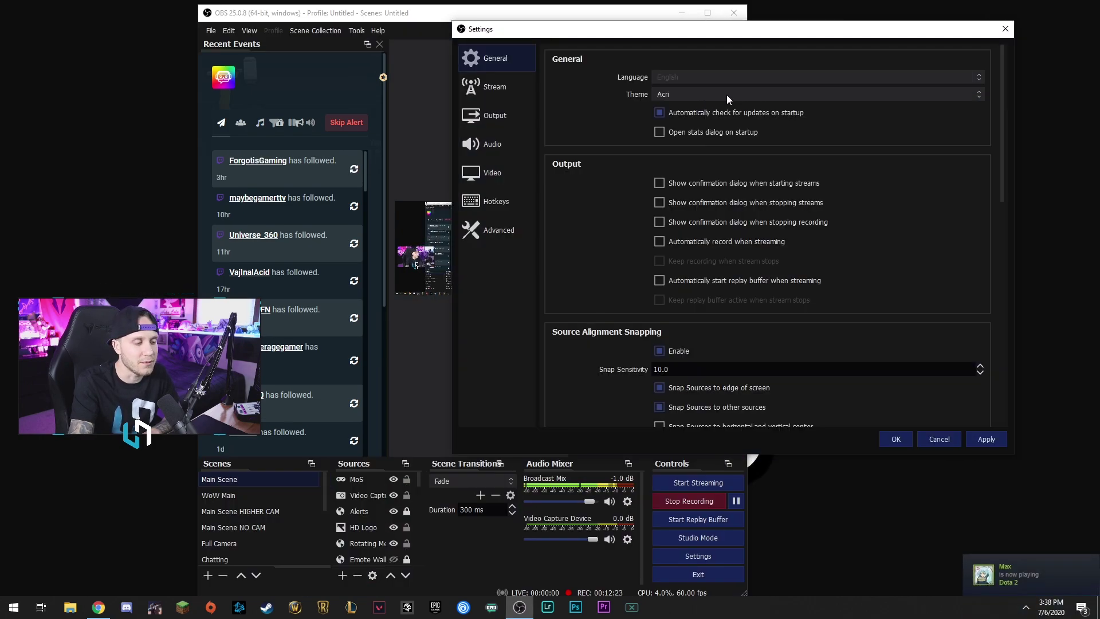
click(730, 95)
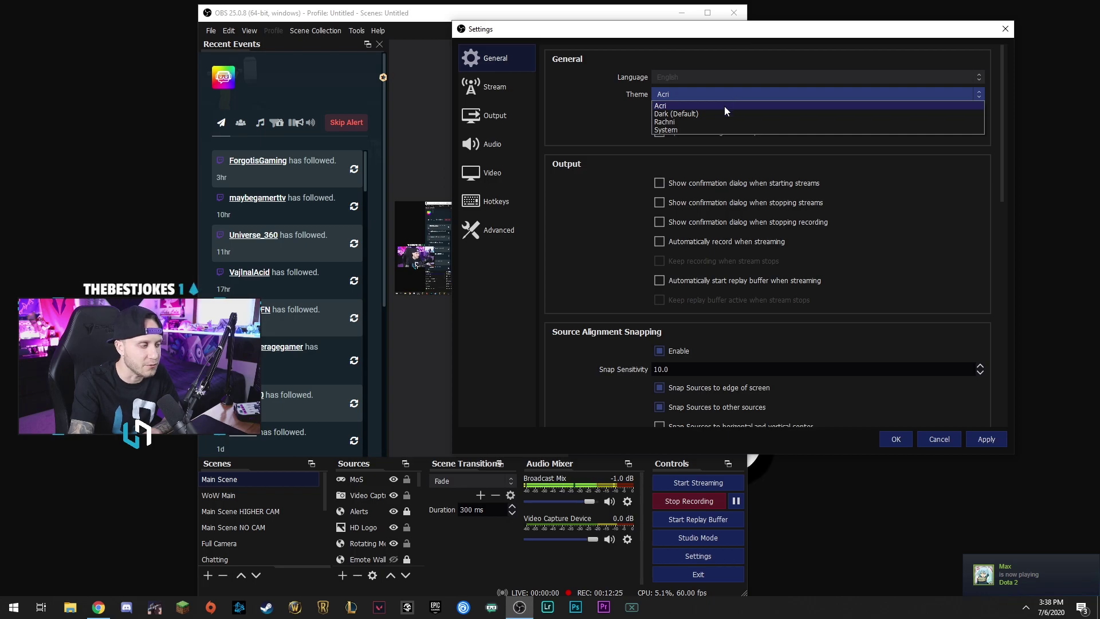
click(695, 130)
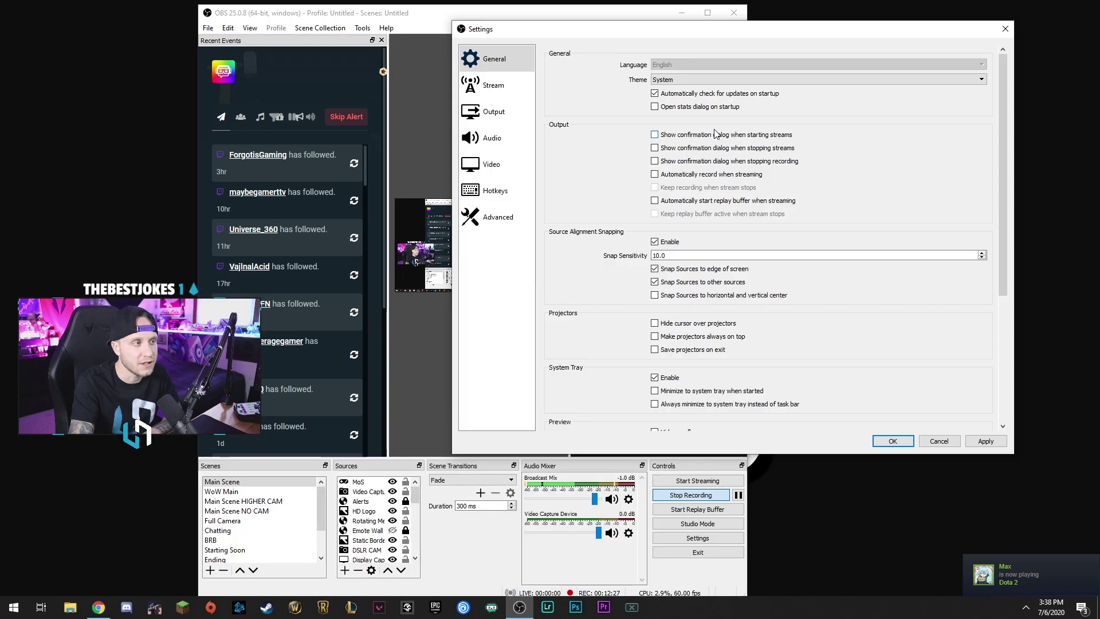
Step: Set the interface theme to Dark (Default)
drag(678, 33, 752, 49)
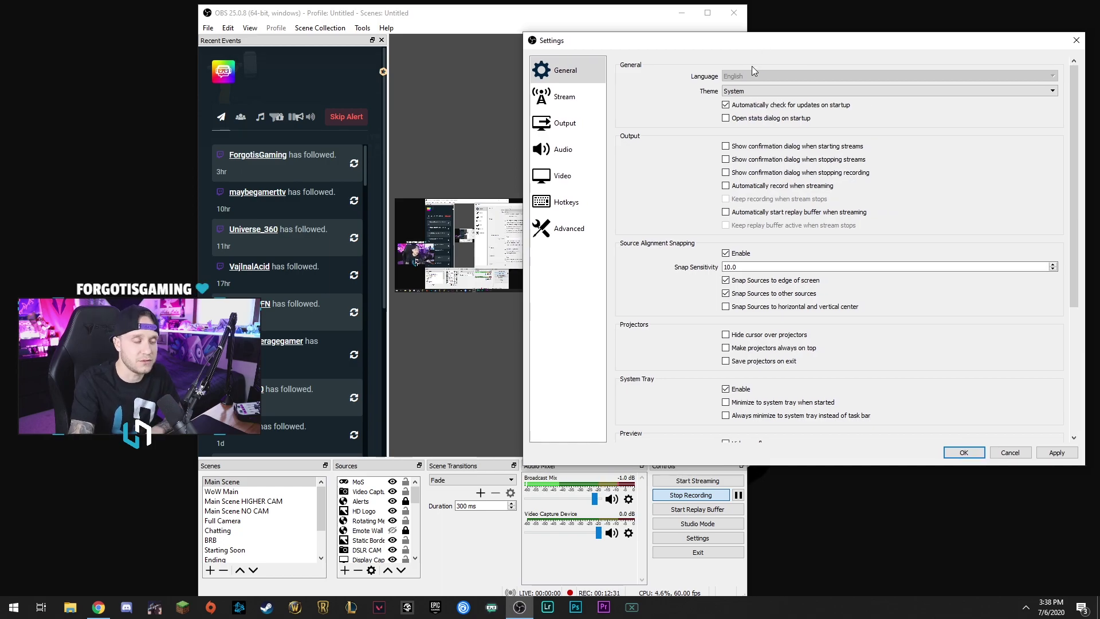
click(750, 91)
click(780, 132)
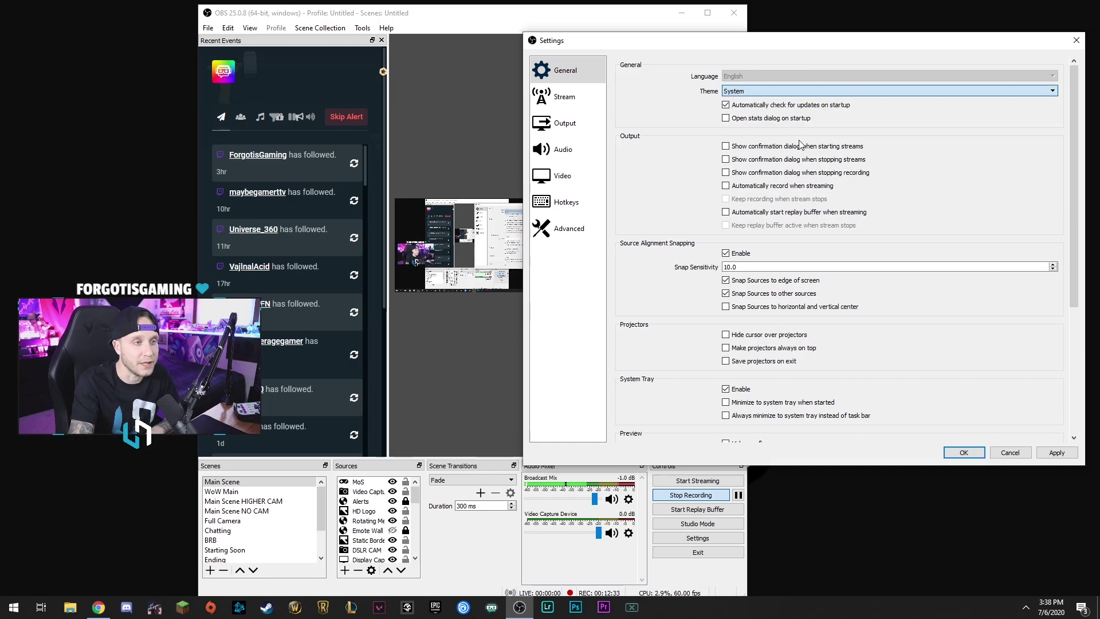
key(Up)
key(Up)
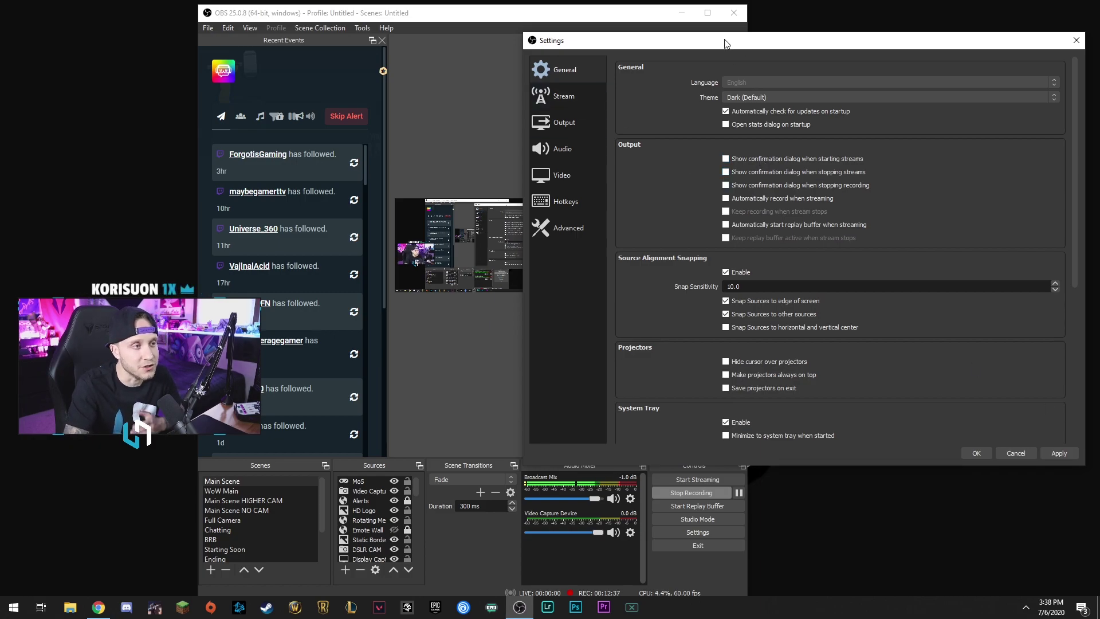
Step: Review the stream settings, including the streaming service, server and account connection
click(560, 97)
drag(750, 35, 709, 45)
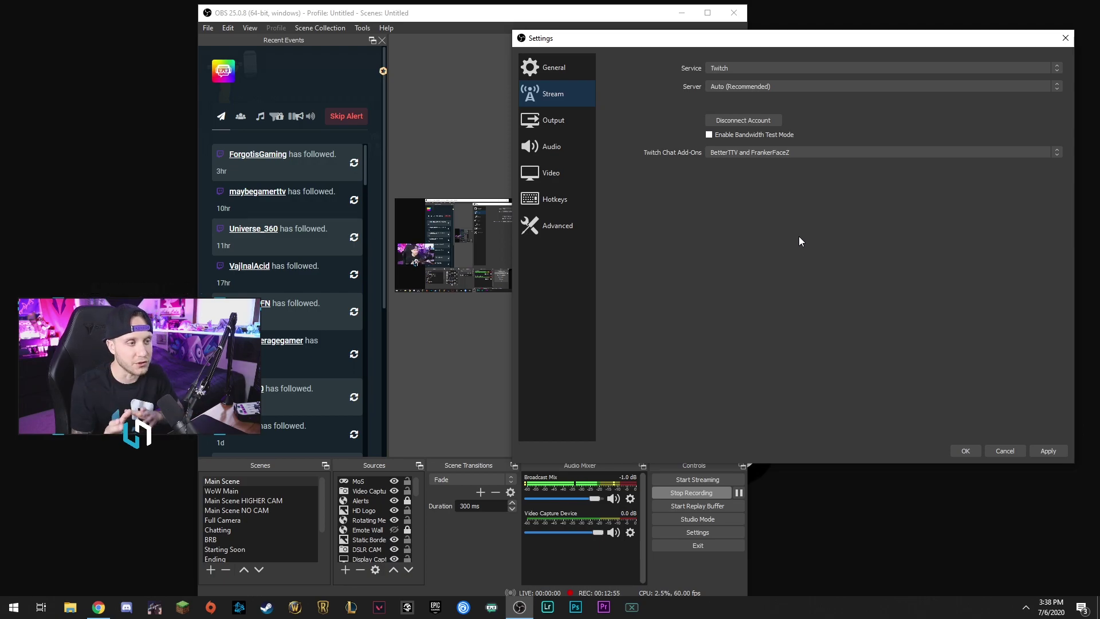
click(745, 68)
click(785, 69)
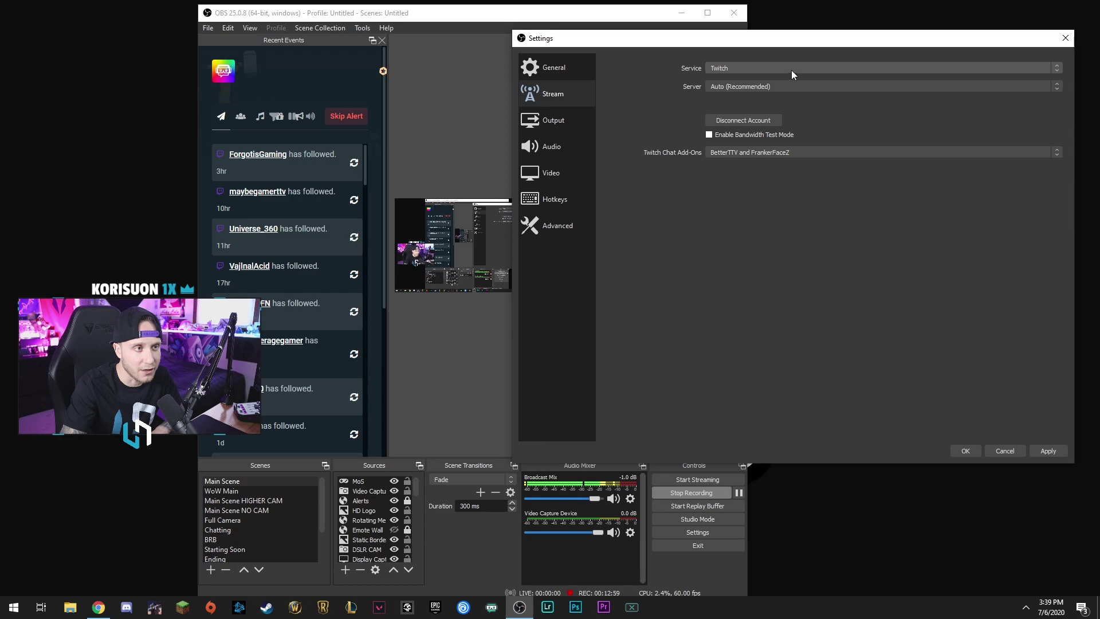
Step: Review the streaming output settings, including rate control, bitrate, keyframe interval and the available encoder presets
click(567, 117)
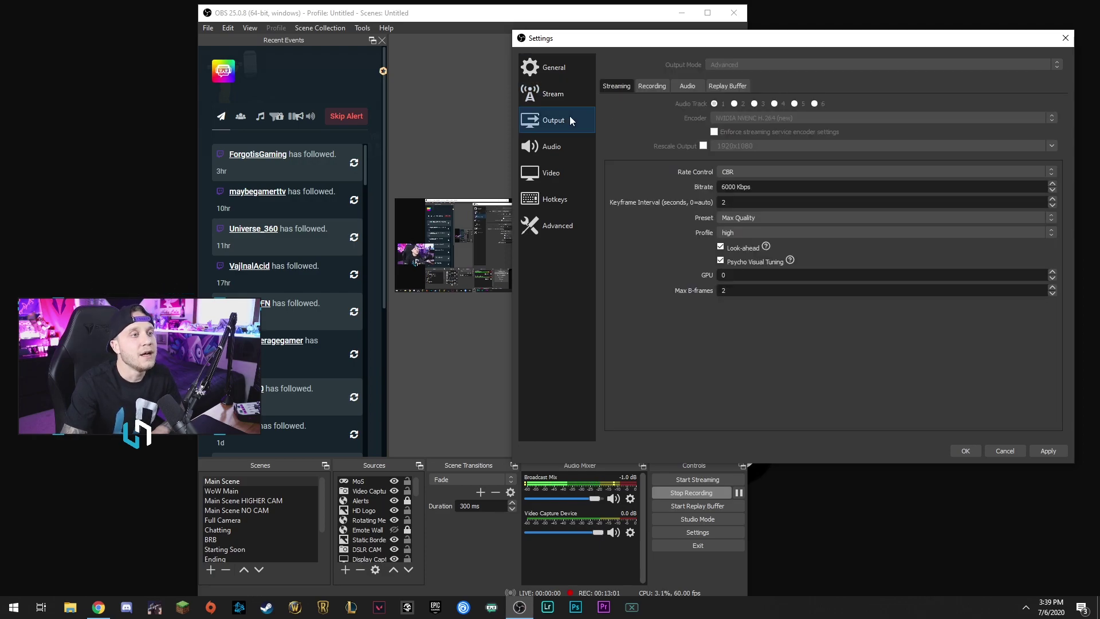
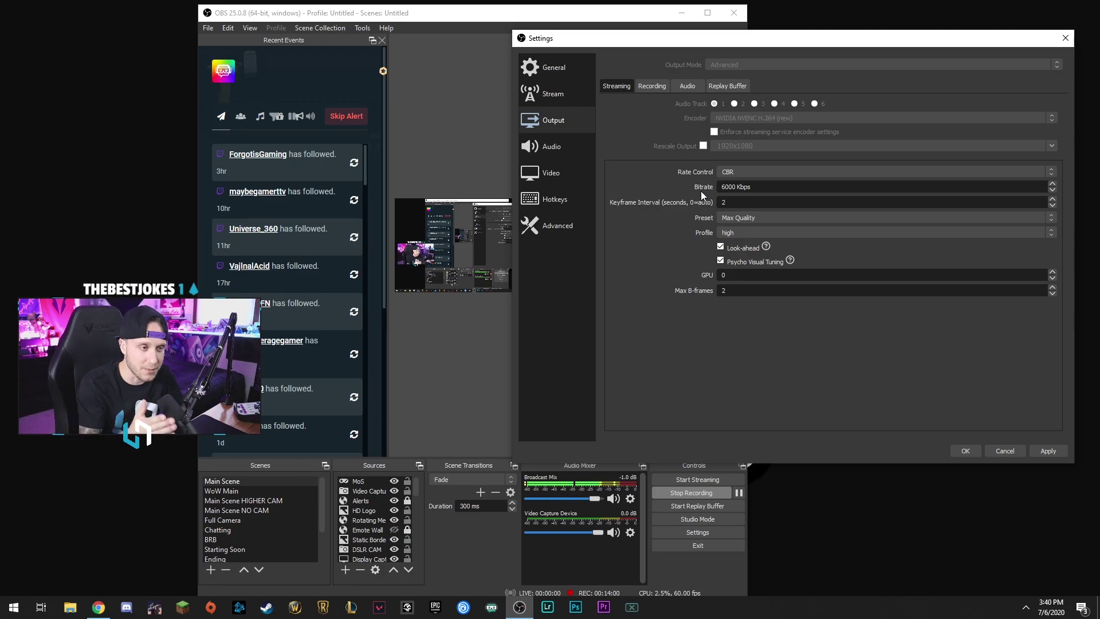
click(752, 217)
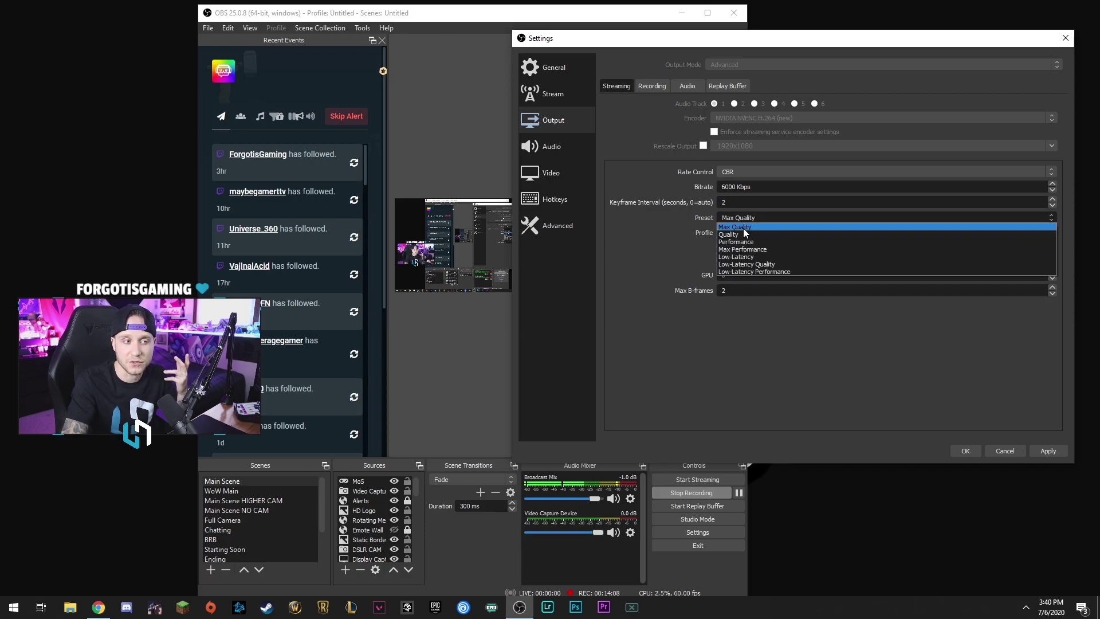
click(686, 204)
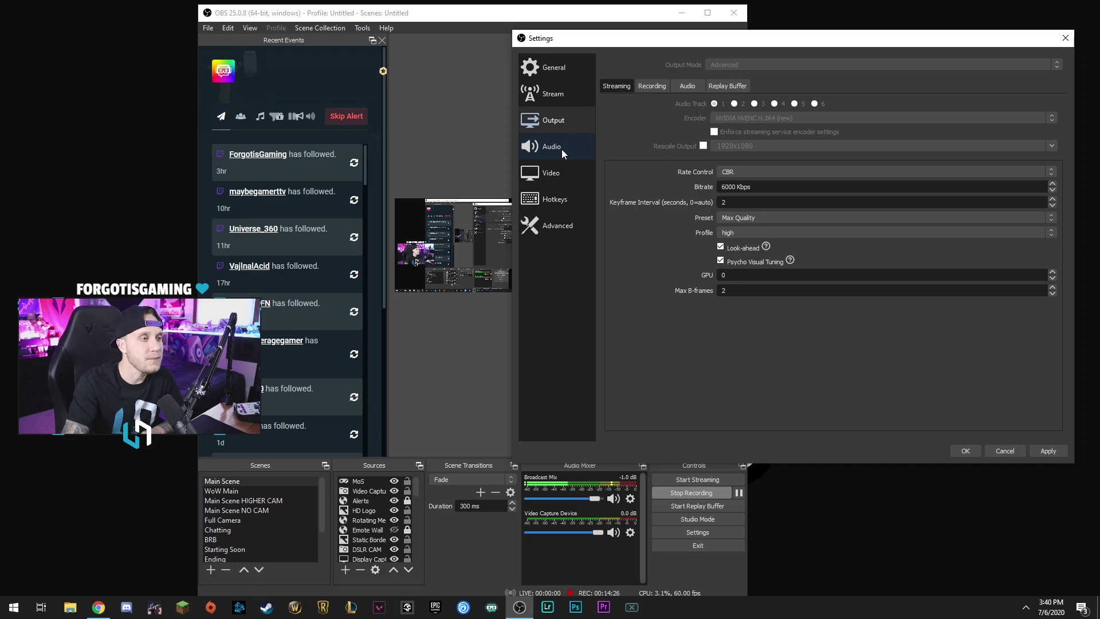
Step: Examine the recording output's path, format and bitrate, and return to the streaming output settings
click(652, 86)
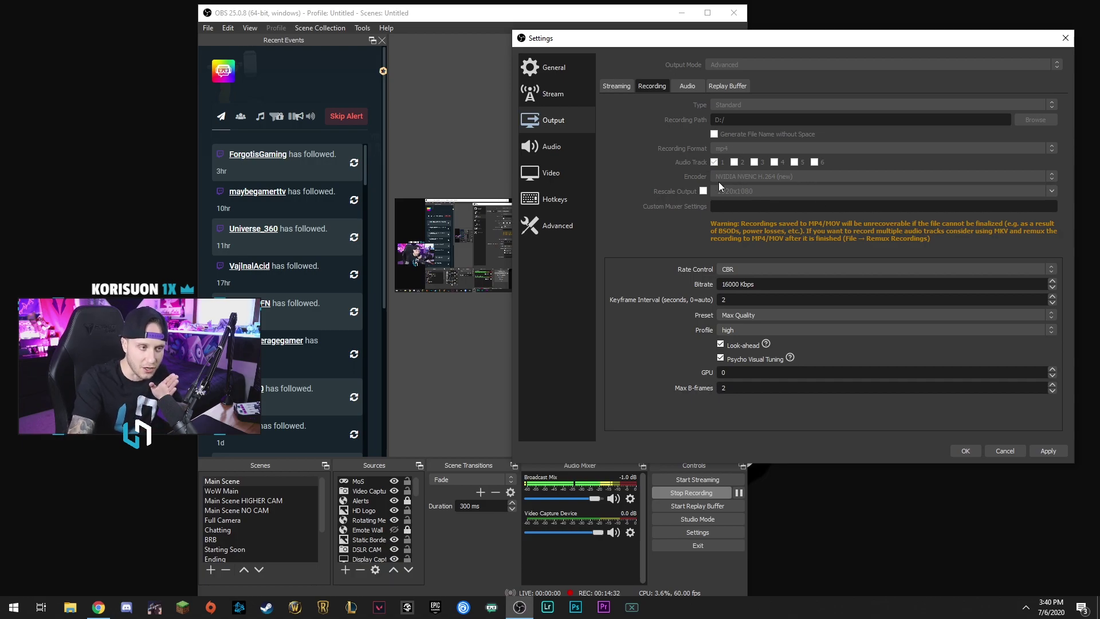
key(BackSpace)
text(3)
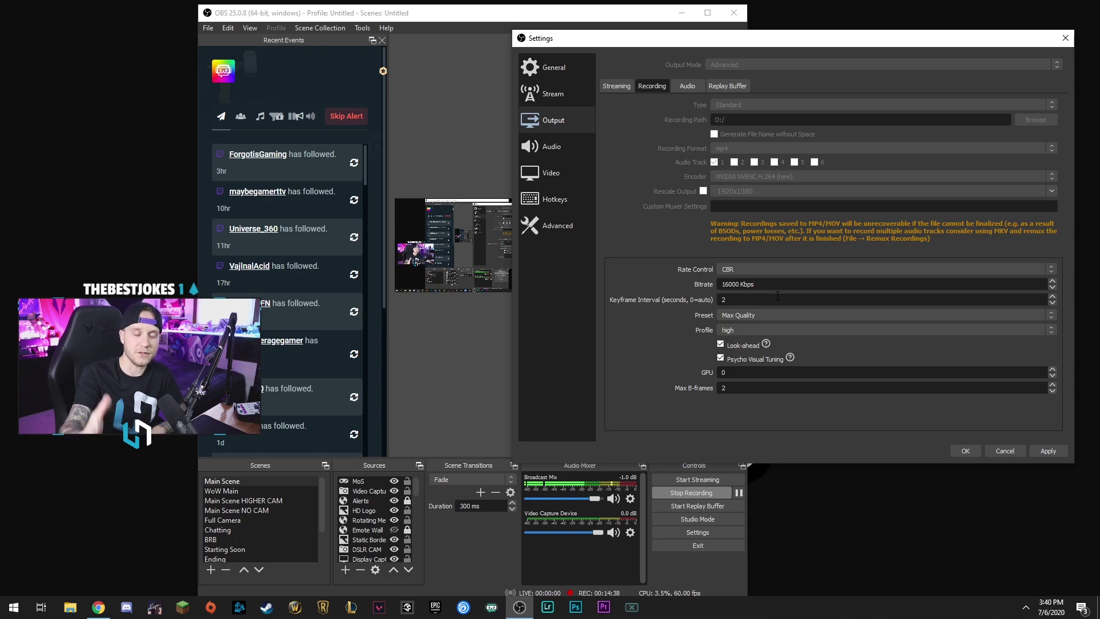
click(614, 89)
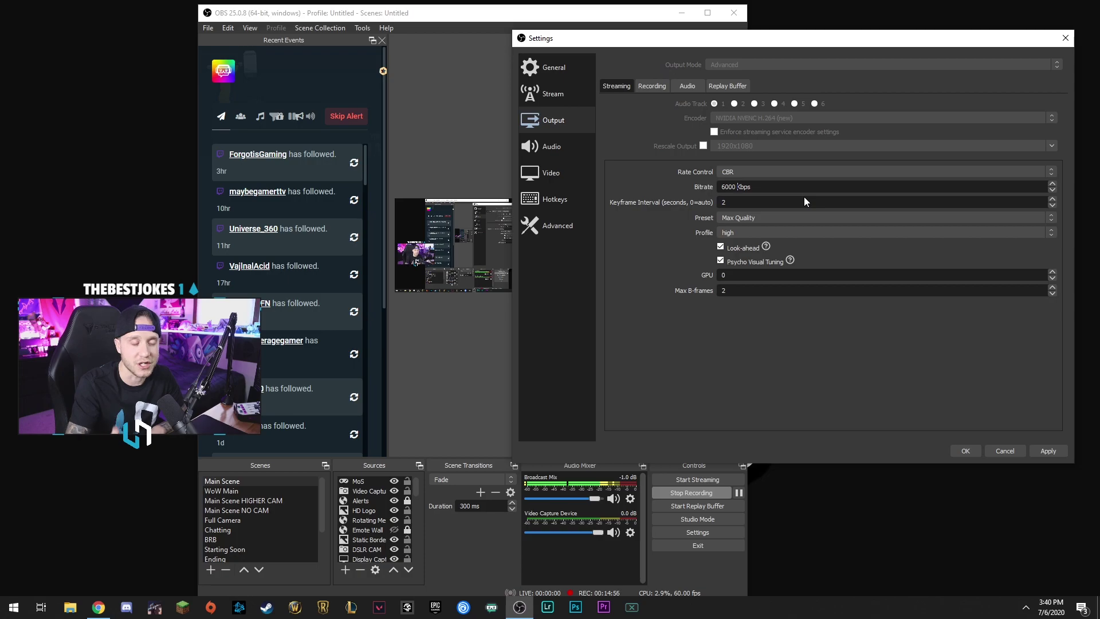
Step: Review the audio settings and the devices offered for Mic/Auxiliary Audio 2 and Desktop Audio, leaving the selections as they are
click(544, 151)
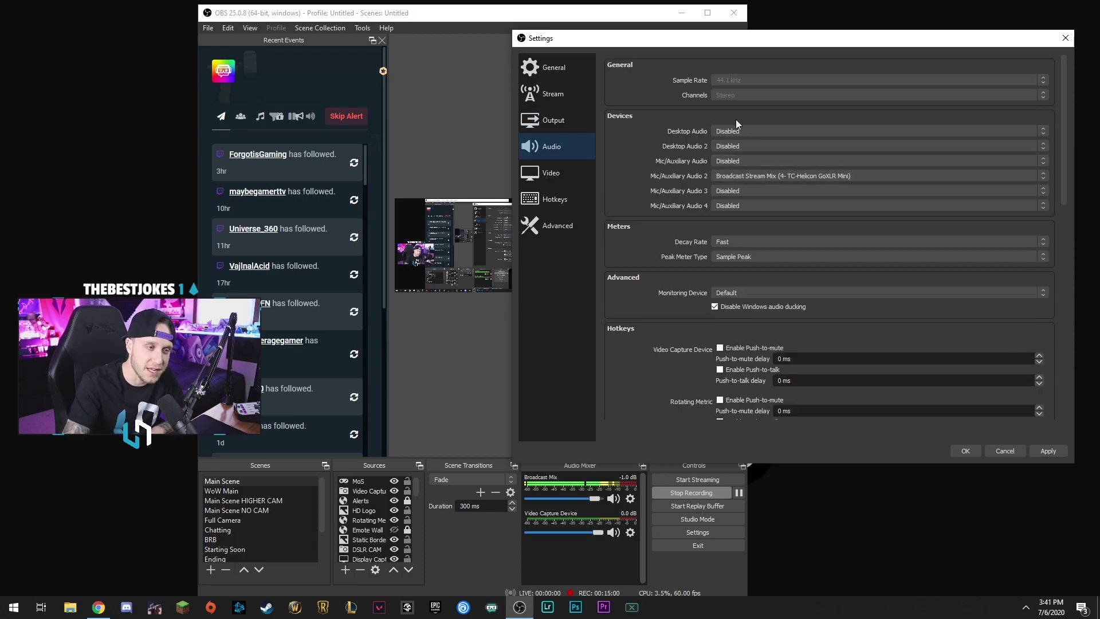
click(749, 180)
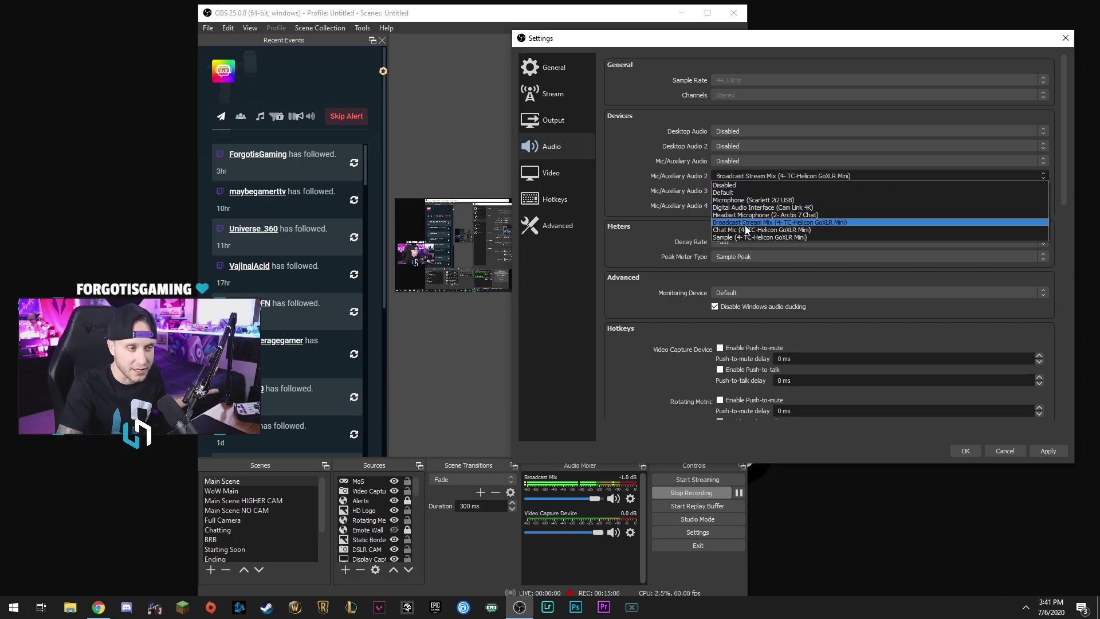
click(716, 173)
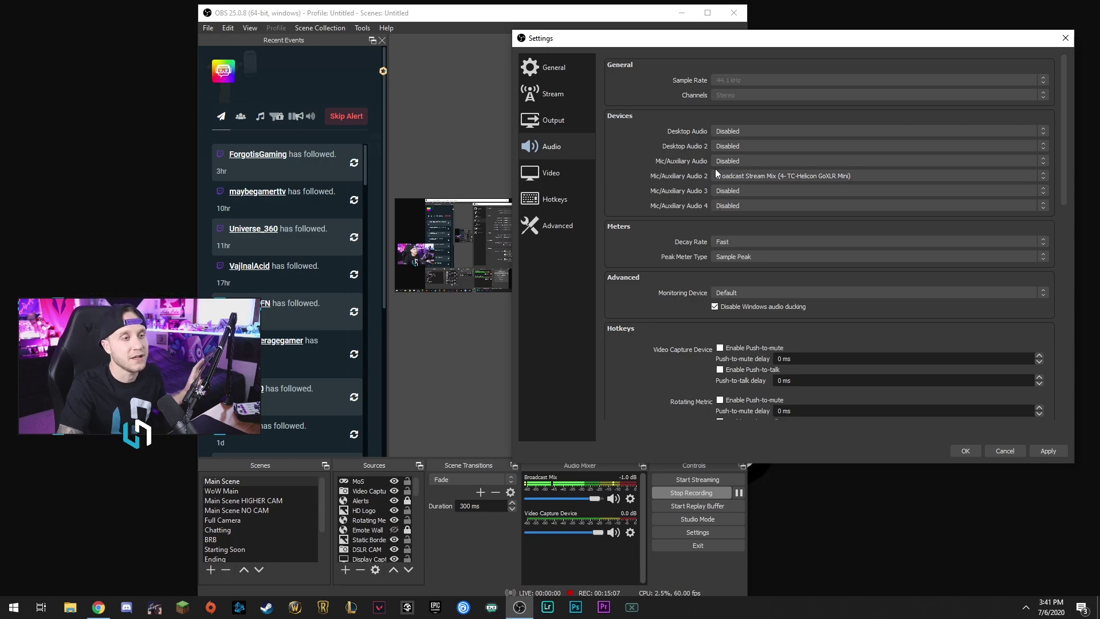
click(726, 130)
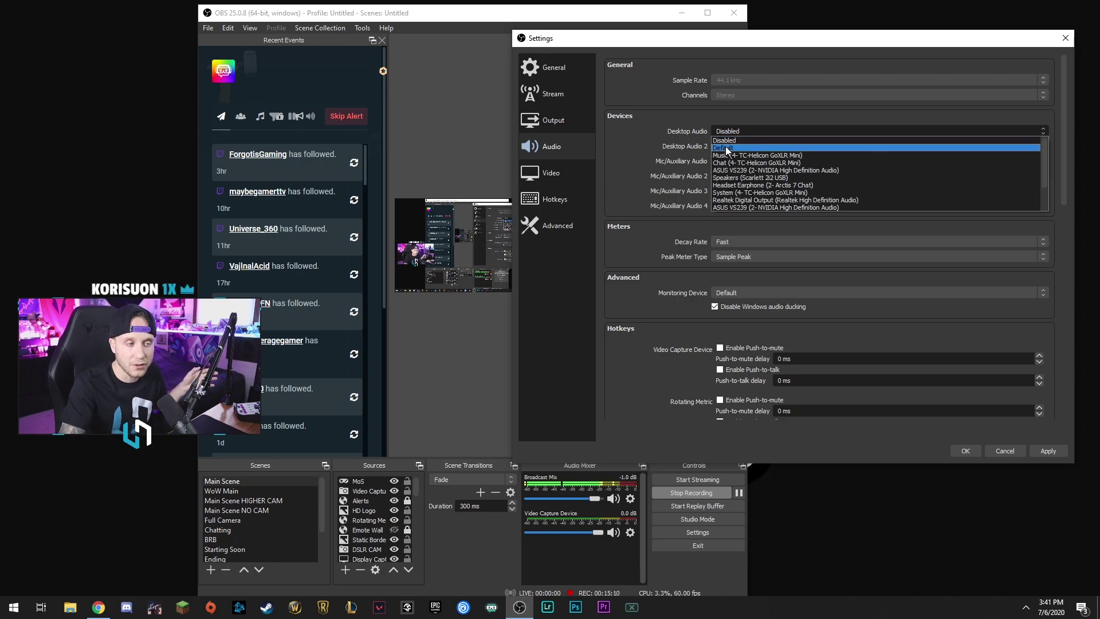
click(710, 113)
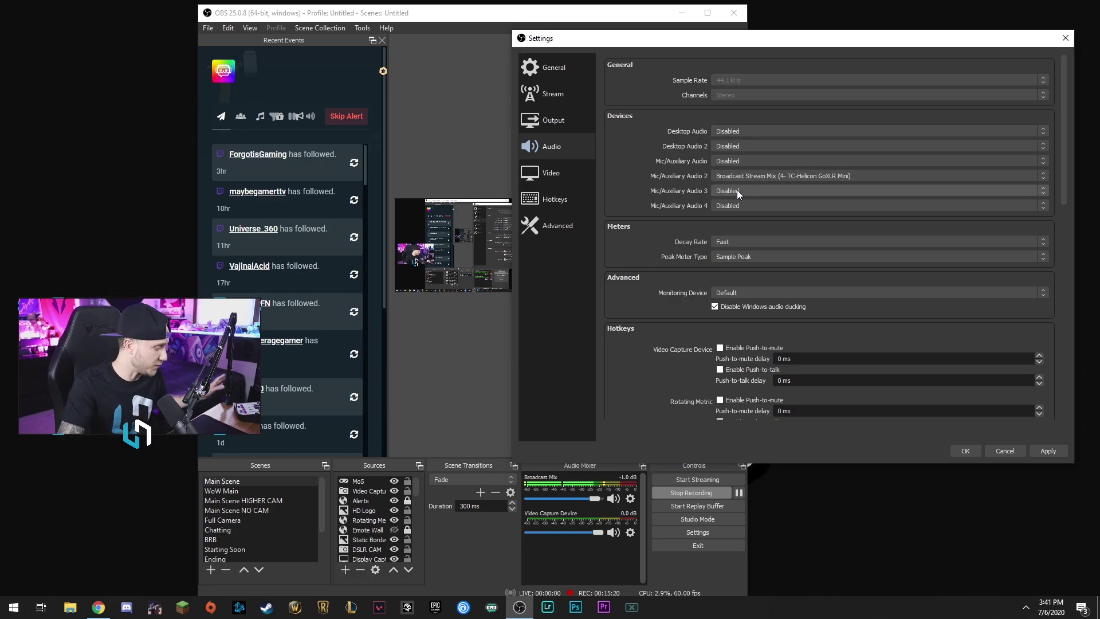
Step: Review the video resolution and FPS settings and the hotkeys for starting and stopping recording
click(554, 178)
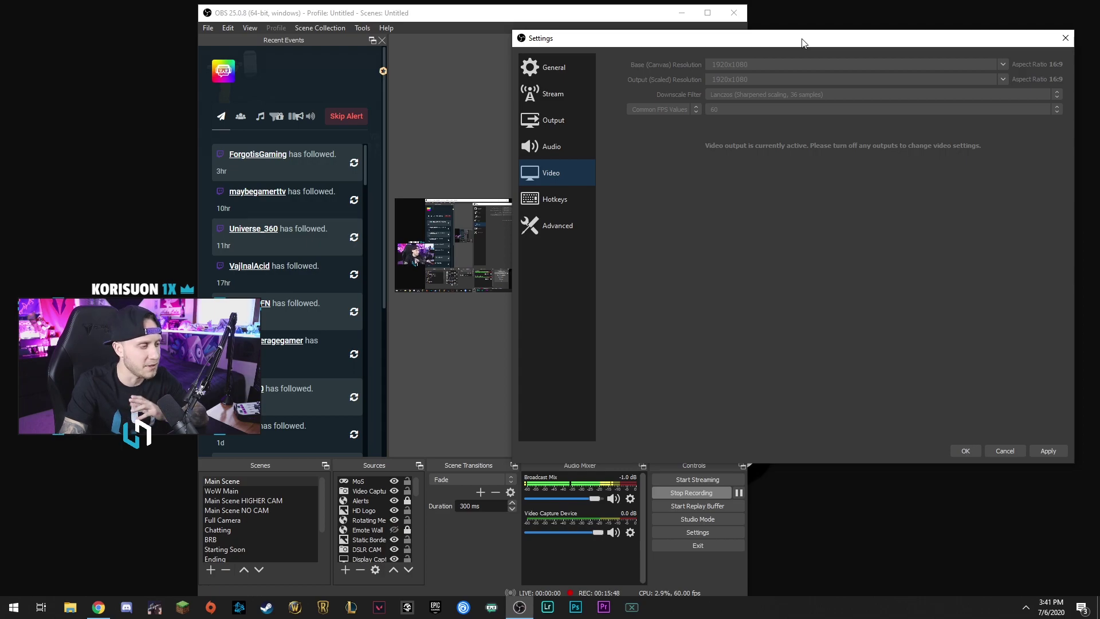
drag(802, 43, 772, 42)
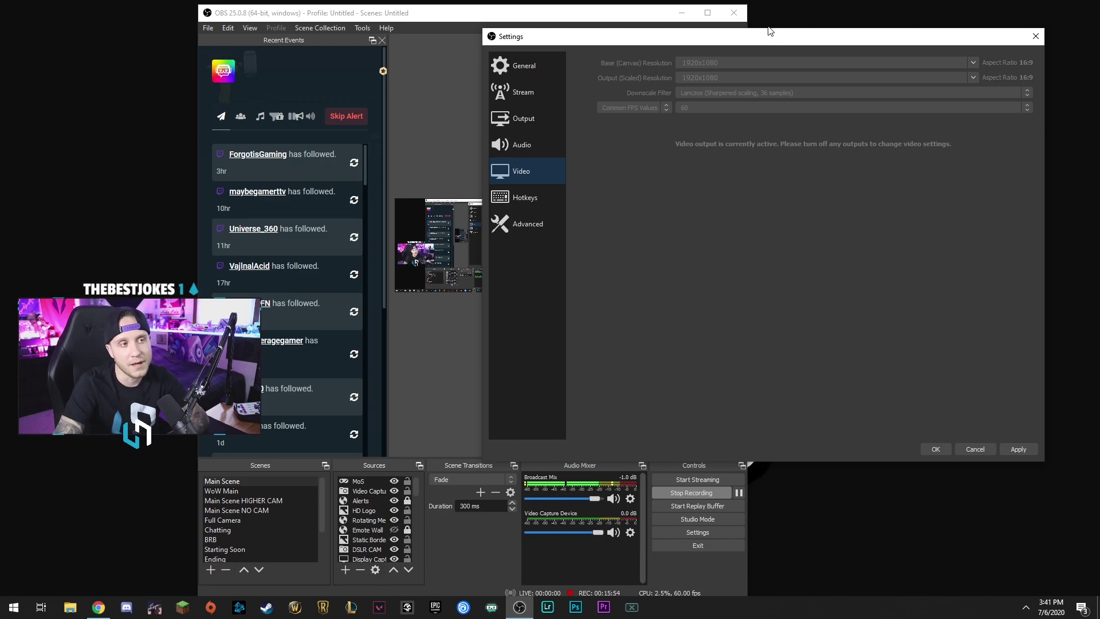
drag(781, 41, 821, 27)
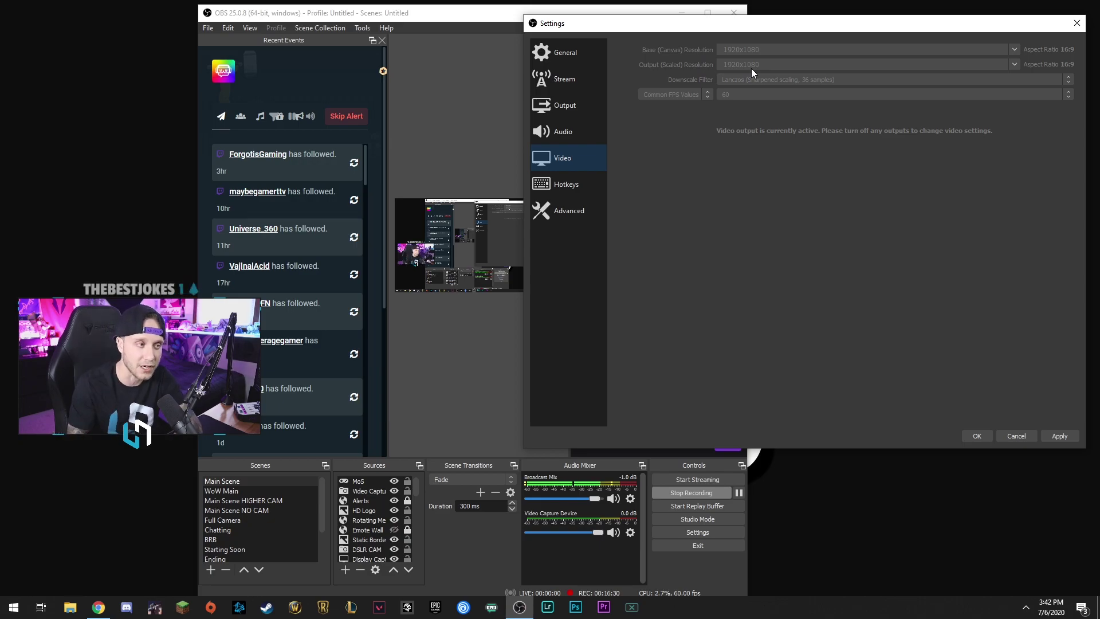
click(566, 183)
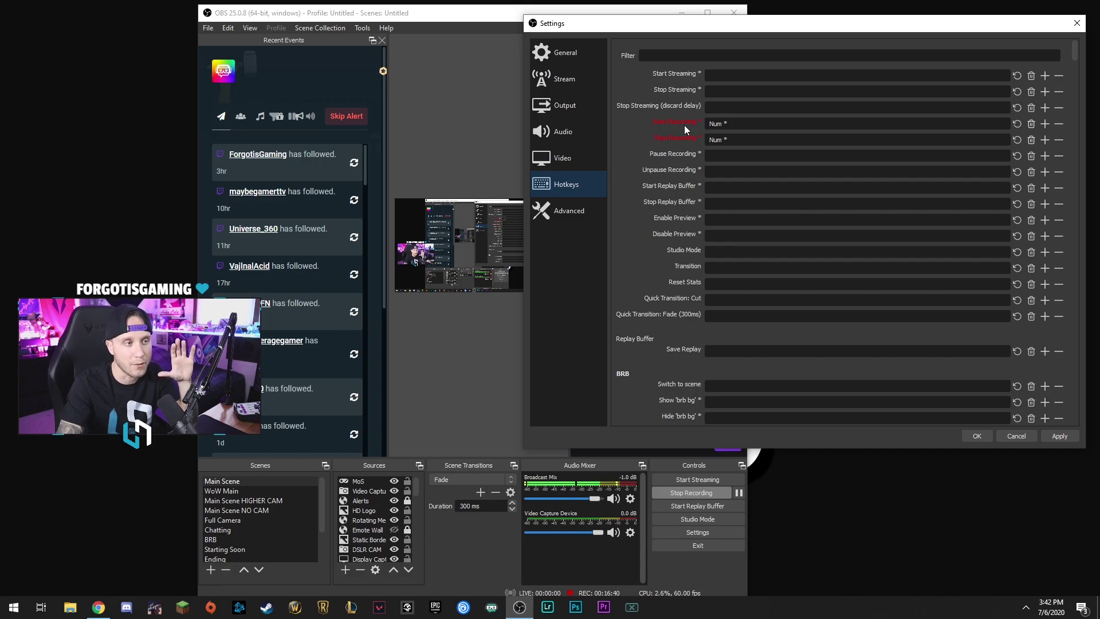
mouse_move(683, 123)
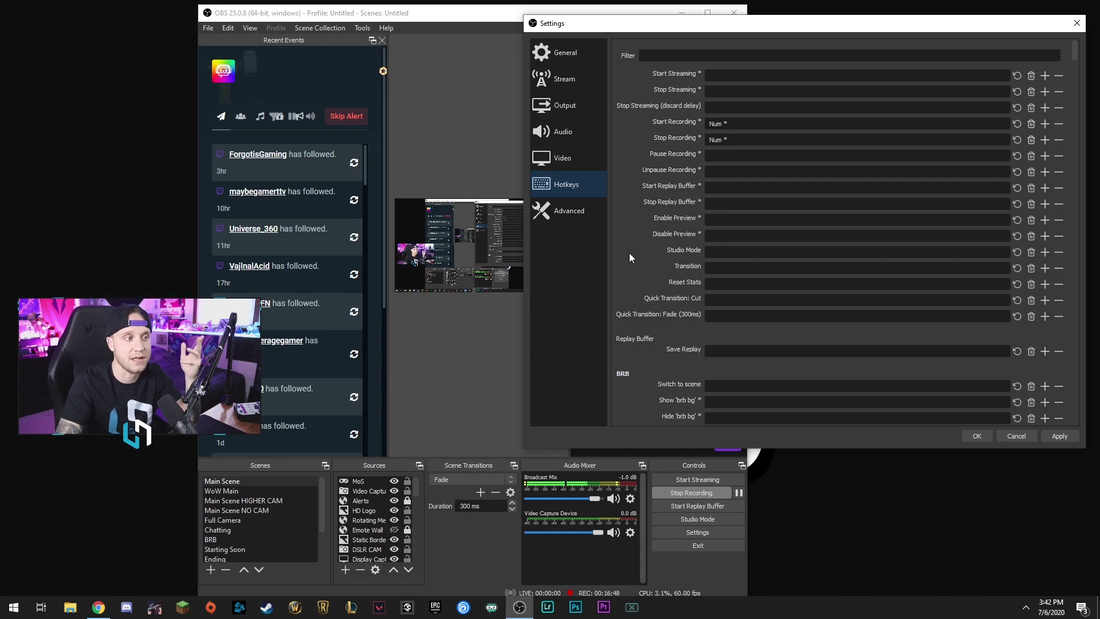
Step: Review the advanced settings, including process priority options, recording filename formatting, stream delay, automatic reconnection, network and hotkey focus behavior
click(571, 213)
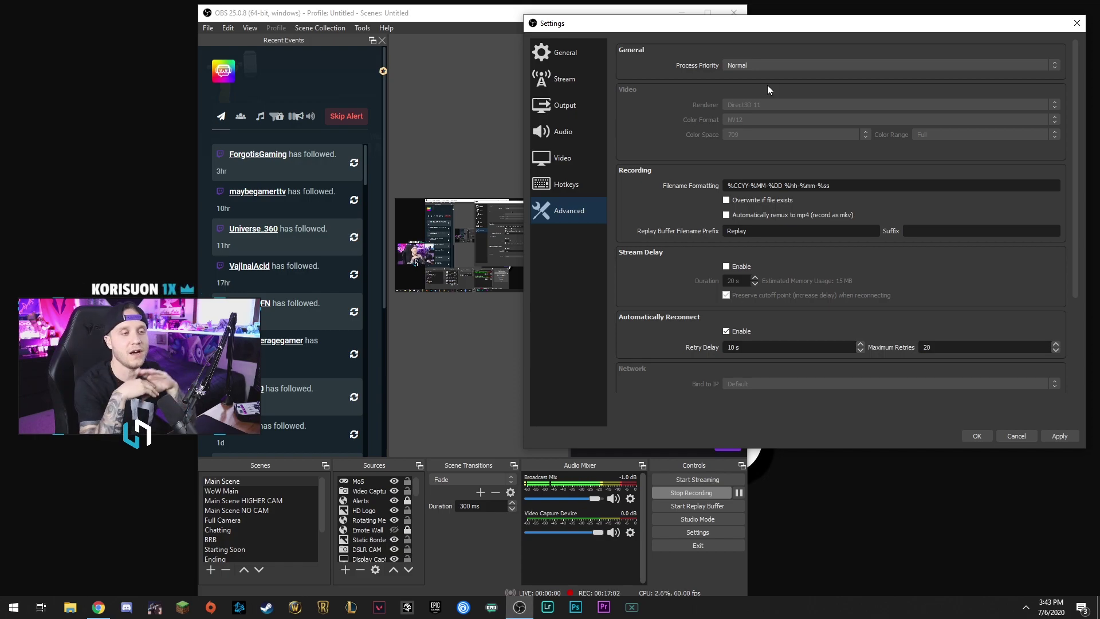
click(760, 66)
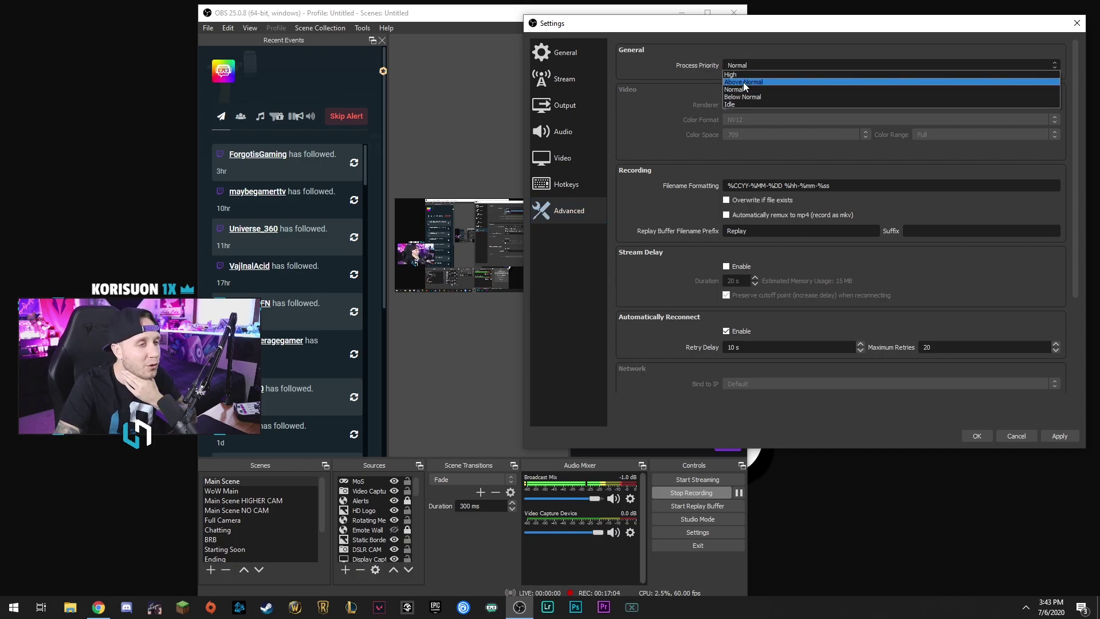
click(743, 82)
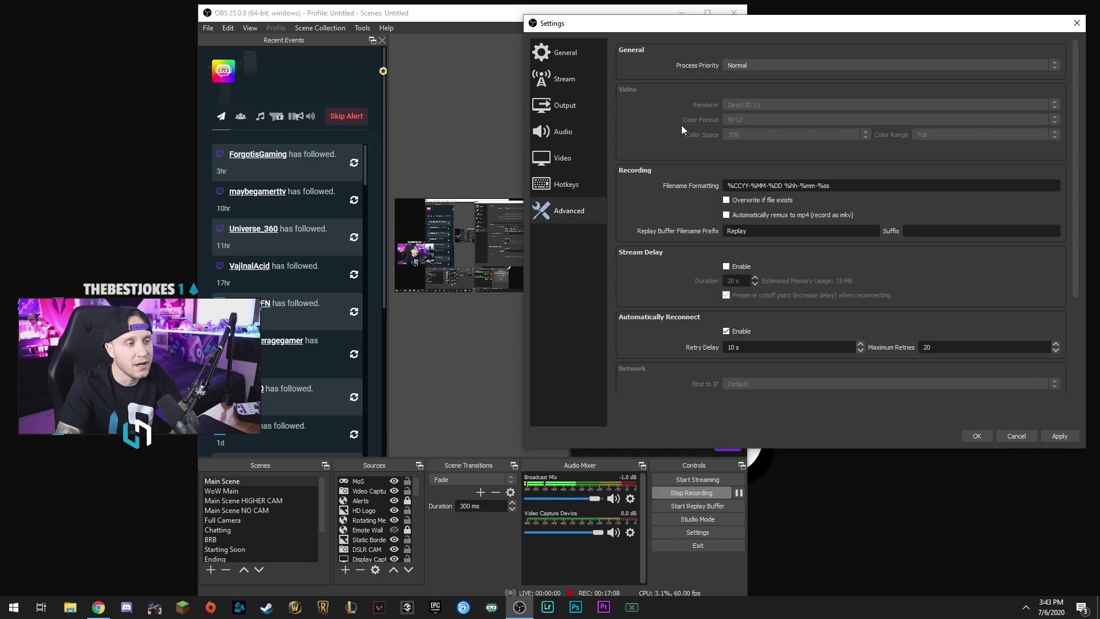
scroll(657, 236, down, 1)
scroll(687, 234, down, 1)
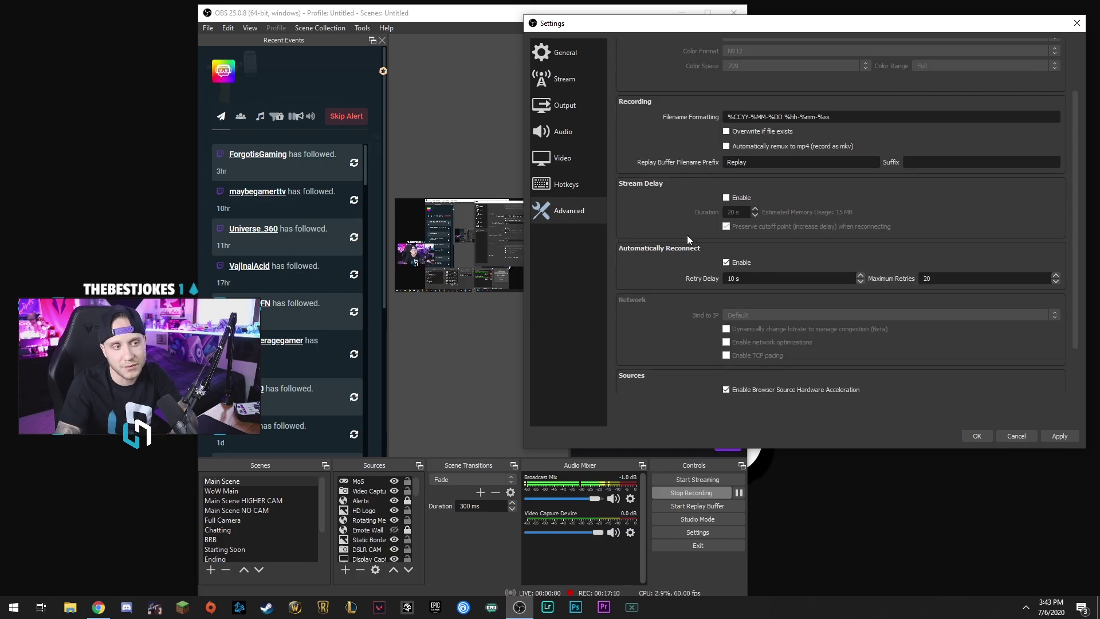
scroll(676, 237, down, 1)
scroll(664, 242, down, 1)
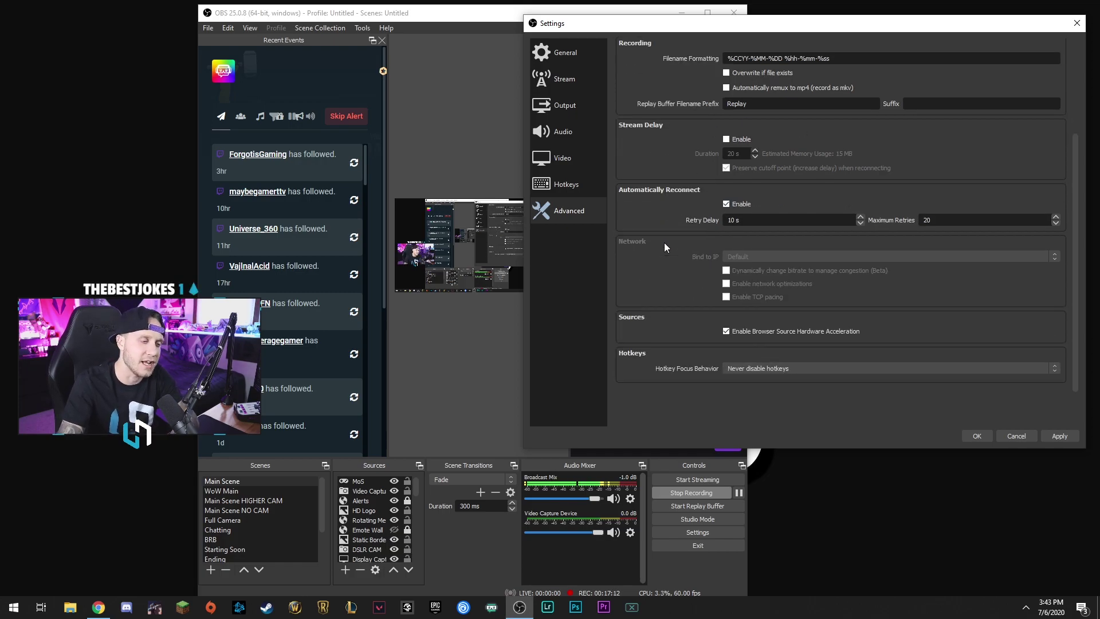
scroll(690, 261, up, 3)
scroll(691, 267, up, 2)
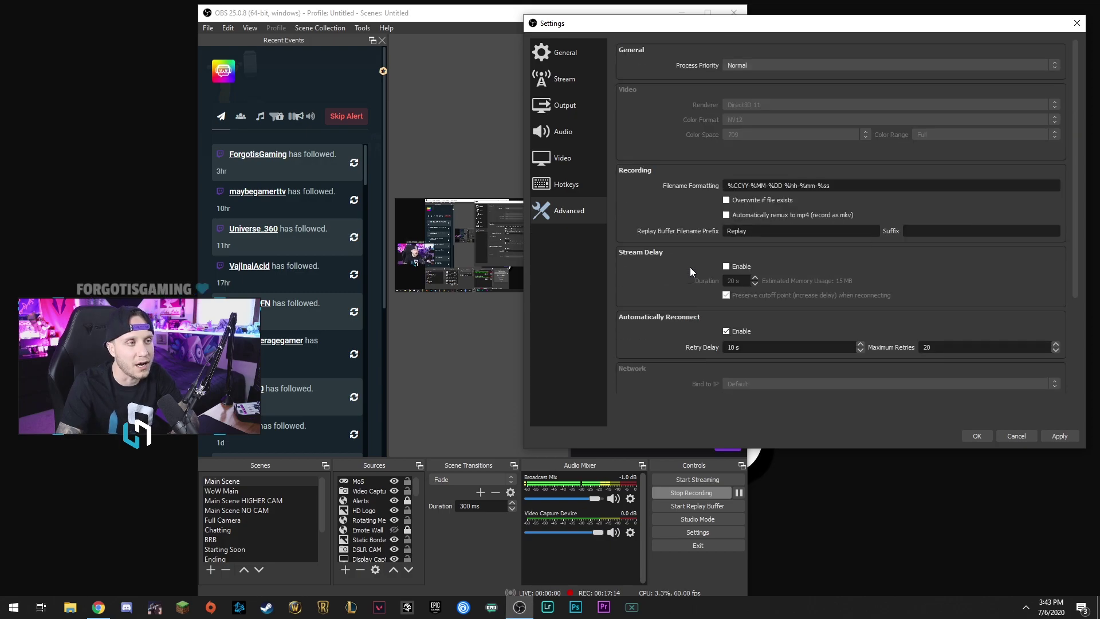